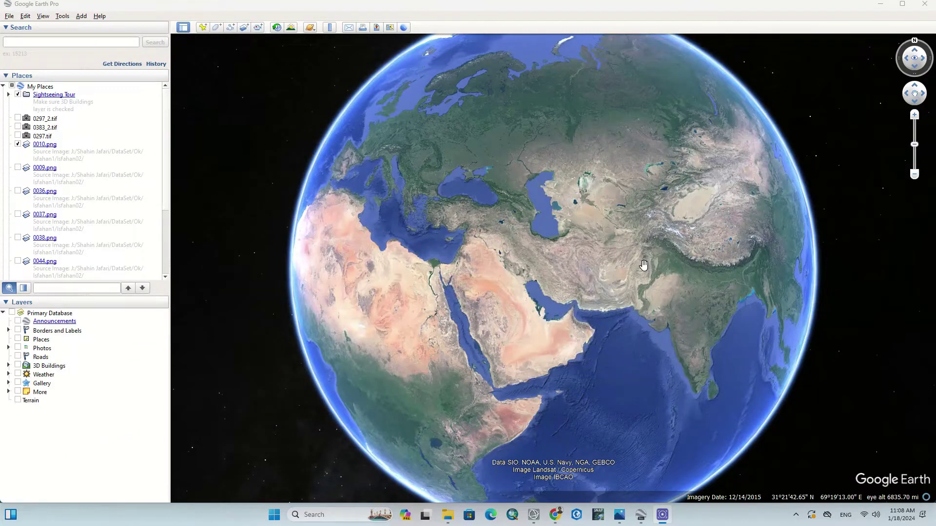
- Search for New York State, USA and fly to it on the globe
{"action": "left_click", "coordinate": [76, 42]}
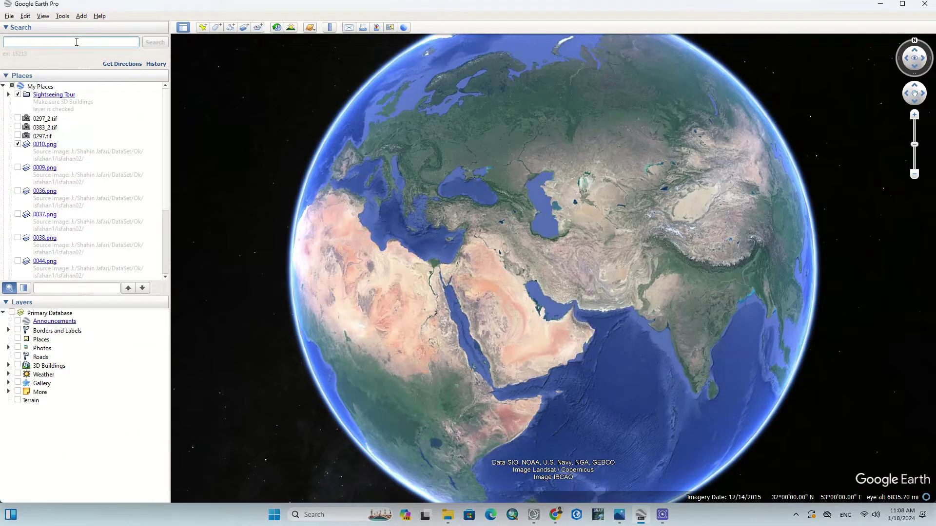
{"action": "type", "text": "new york"}
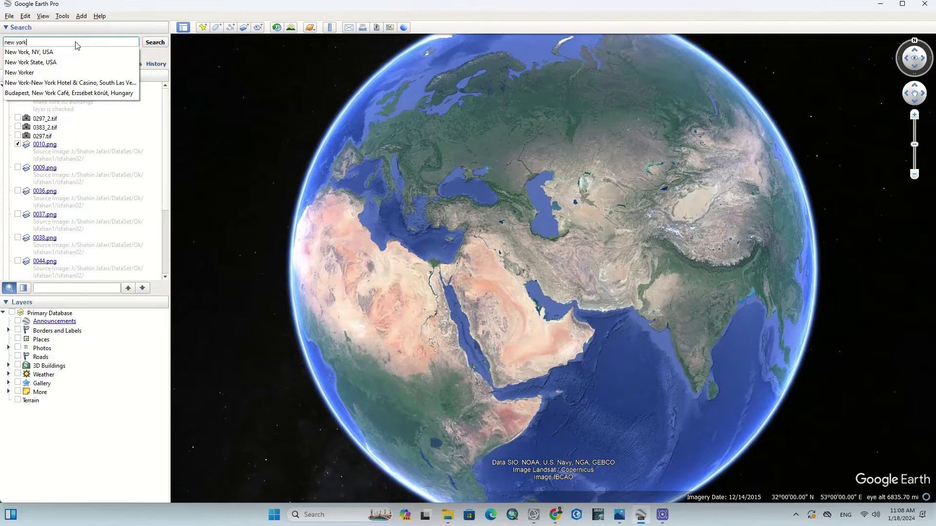
{"action": "left_click", "coordinate": [50, 62]}
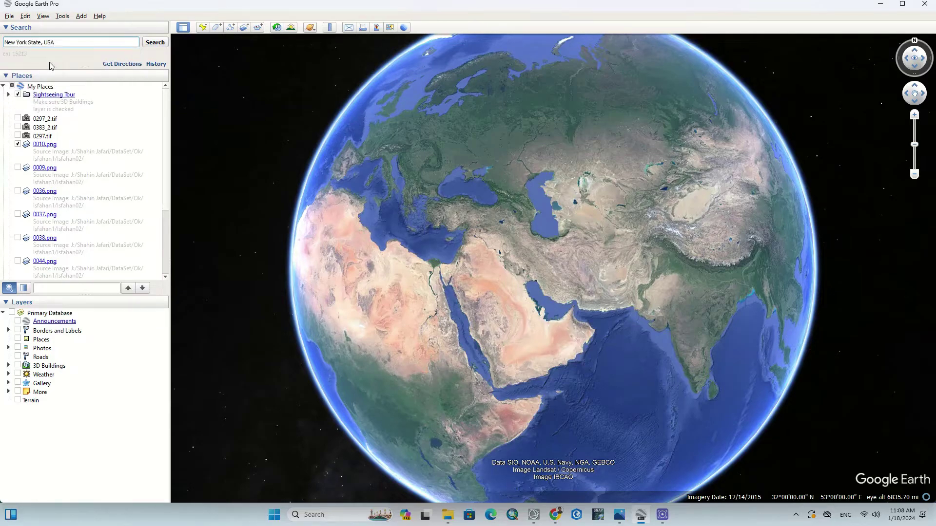
{"action": "left_click", "coordinate": [154, 43]}
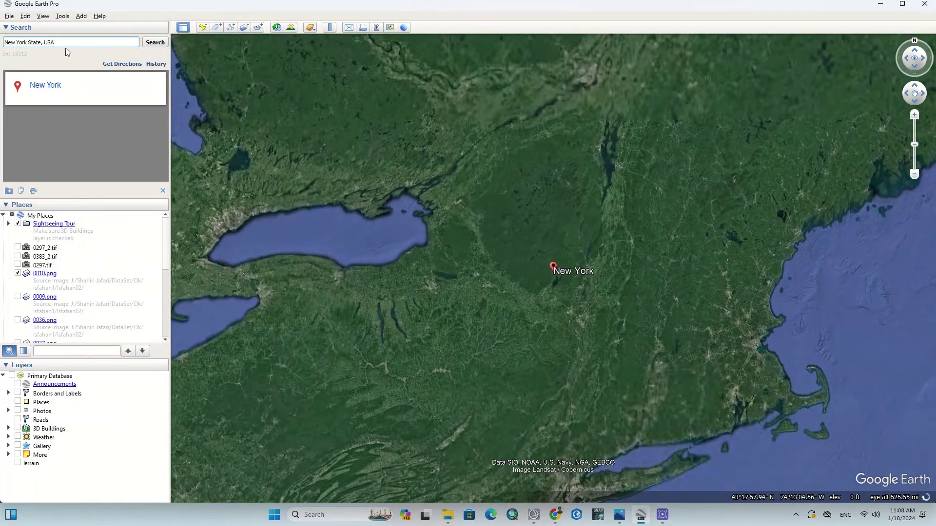
- Change the search to New York, NY, USA and fly to the city
{"action": "key", "text": "BackSpace"}
{"action": "key", "text": "BackSpace"}
{"action": "key", "text": "BackSpace"}
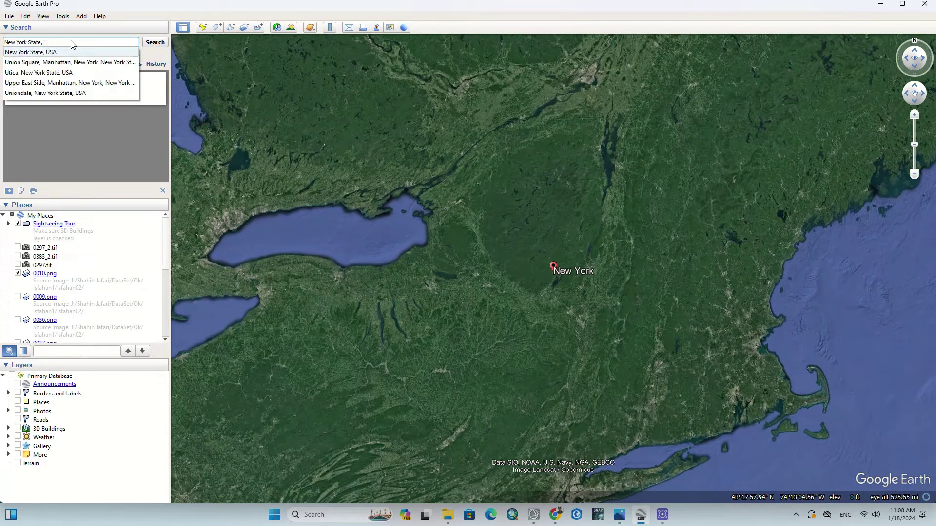
{"action": "left_click", "coordinate": [52, 52]}
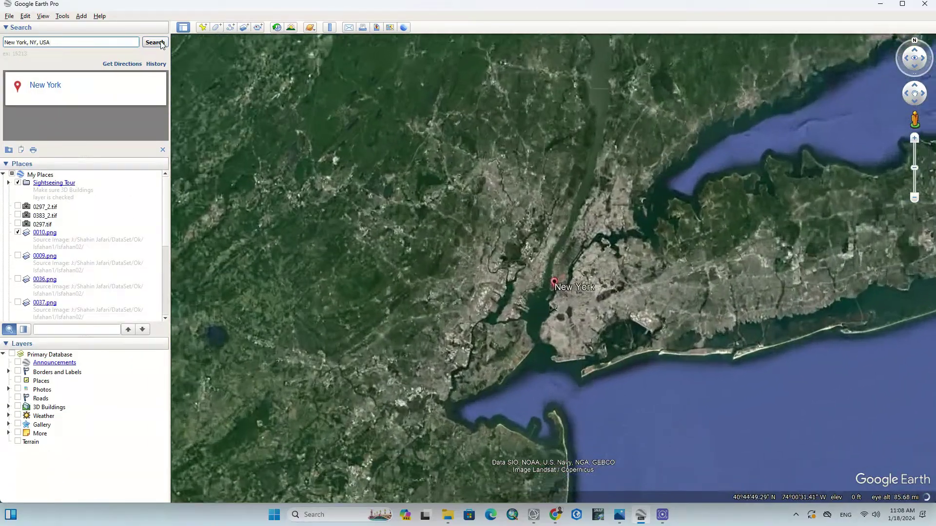
- Frame the whole large island just south of Lower Manhattan in the map view
{"action": "scroll", "coordinate": [562, 263], "scroll_direction": "up", "scroll_amount": 3}
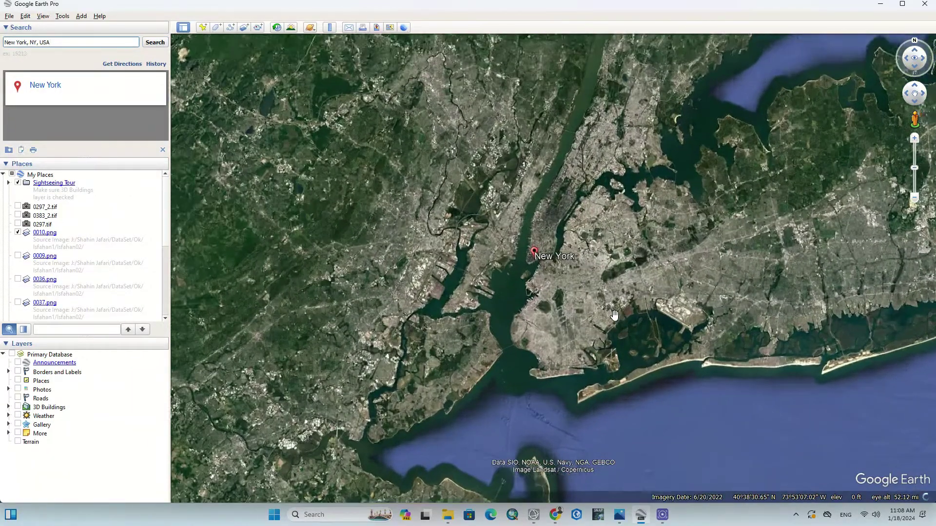
{"action": "scroll", "coordinate": [429, 188], "scroll_direction": "up", "scroll_amount": 3}
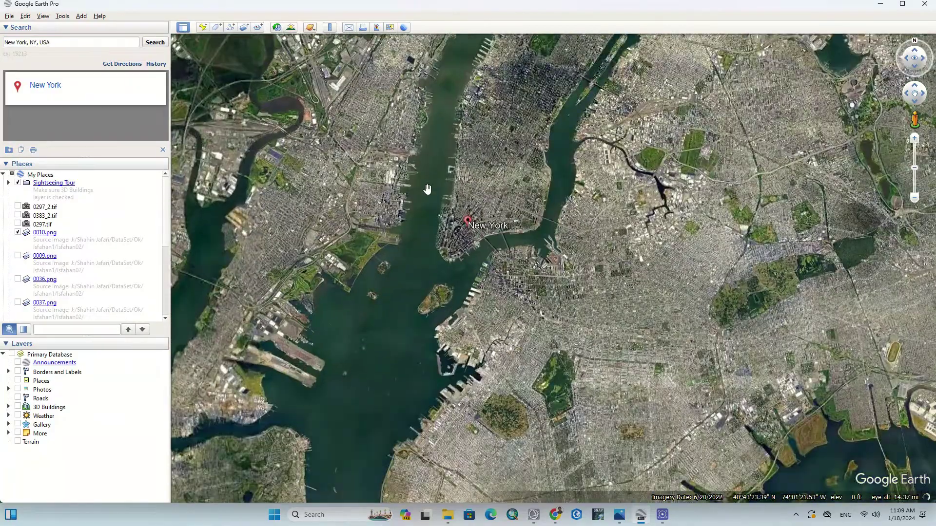
{"action": "scroll", "coordinate": [362, 287], "scroll_direction": "up", "scroll_amount": 3}
{"action": "scroll", "coordinate": [505, 202], "scroll_direction": "up", "scroll_amount": 3}
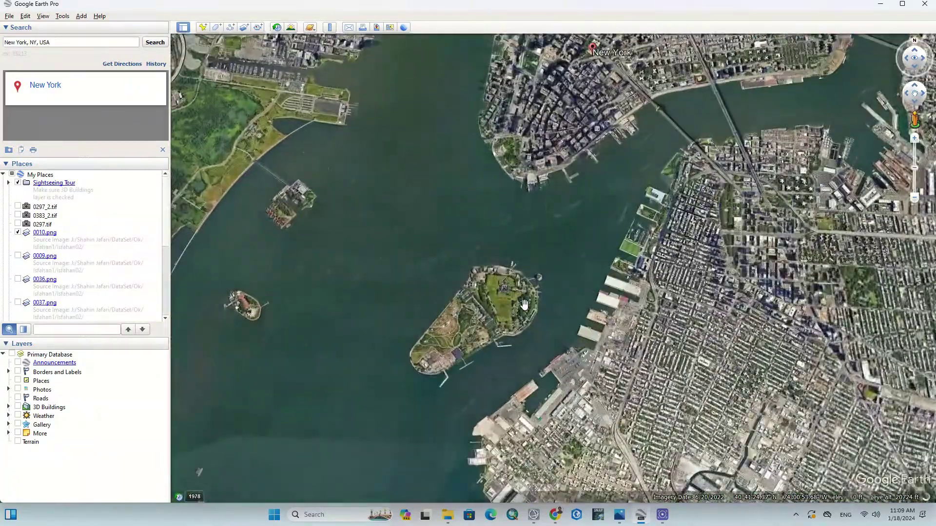
{"action": "left_click_drag", "start_coordinate": [505, 202], "coordinate": [602, 321]}
{"action": "scroll", "coordinate": [490, 362], "scroll_direction": "up", "scroll_amount": 5}
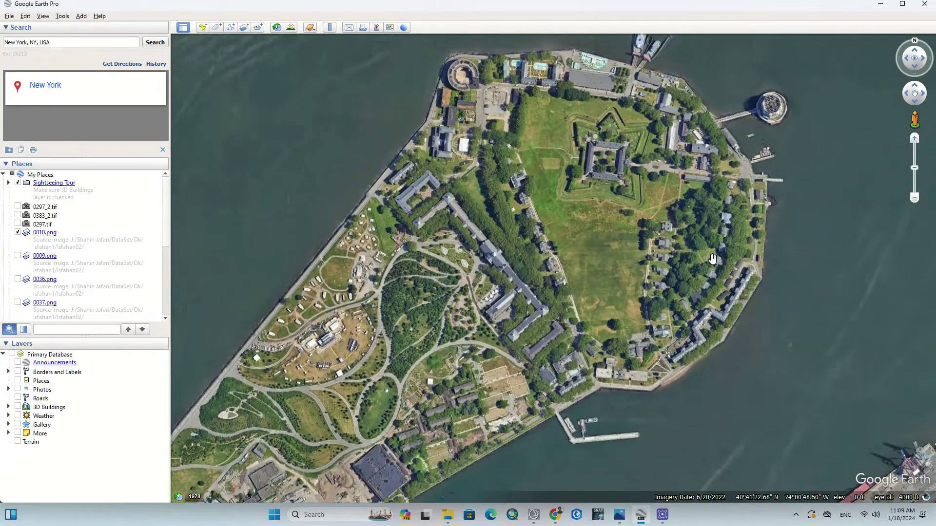
{"action": "scroll", "coordinate": [637, 207], "scroll_direction": "down", "scroll_amount": 2}
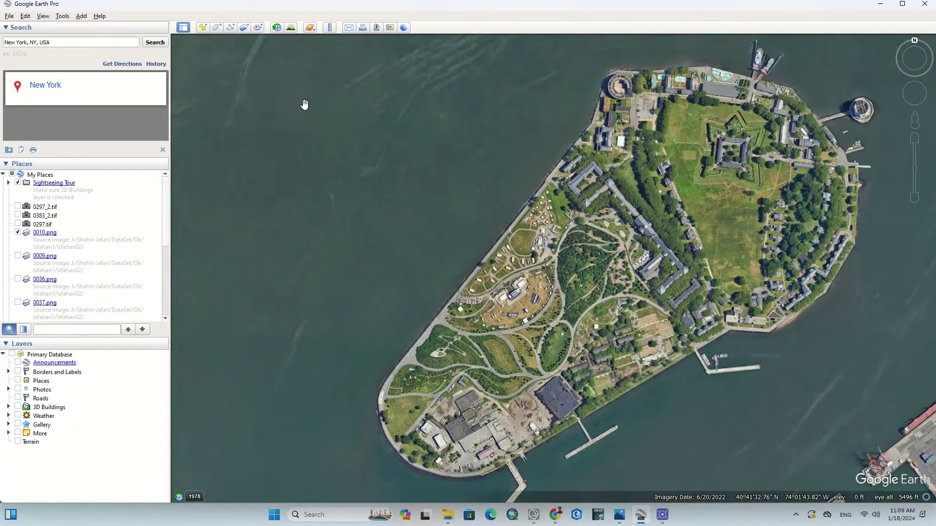
- Start the Save Image layout and hide its title and description, legend, scale and compass
{"action": "left_click", "coordinate": [377, 28]}
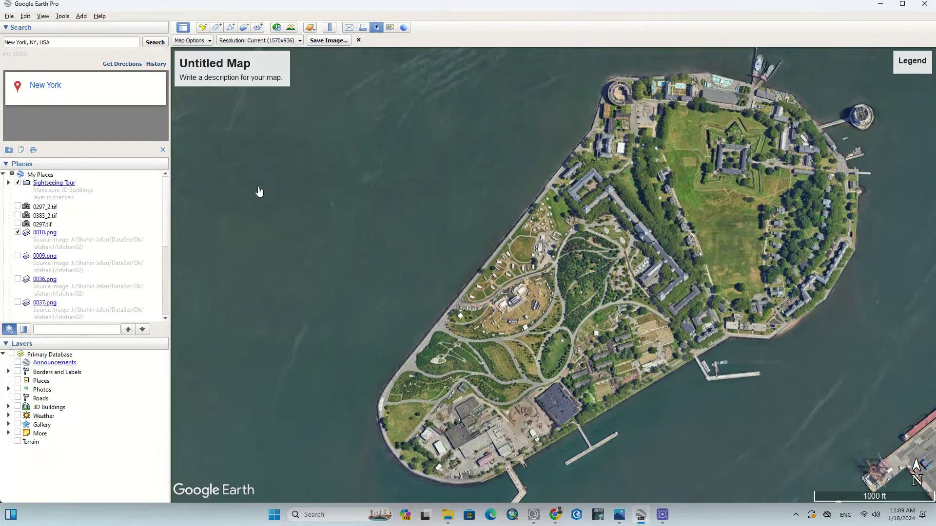
{"action": "left_click", "coordinate": [208, 41]}
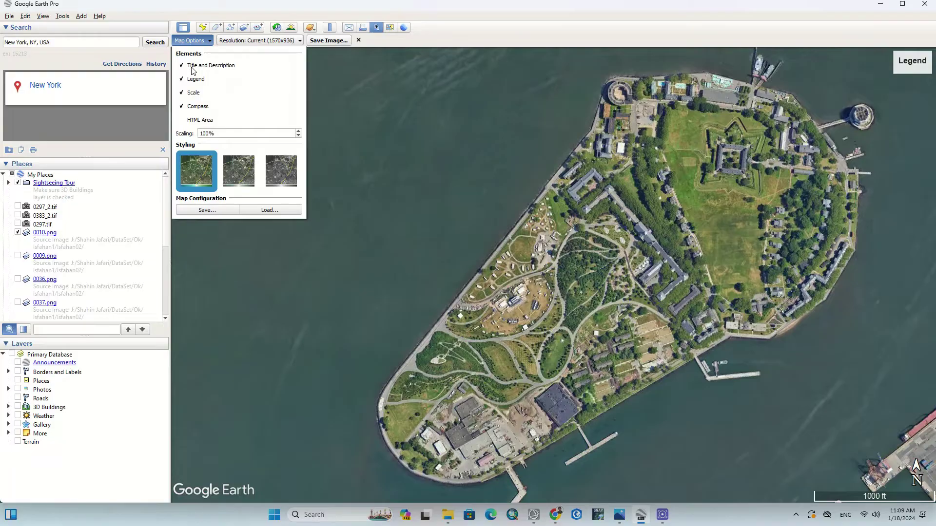
{"action": "left_click", "coordinate": [195, 79]}
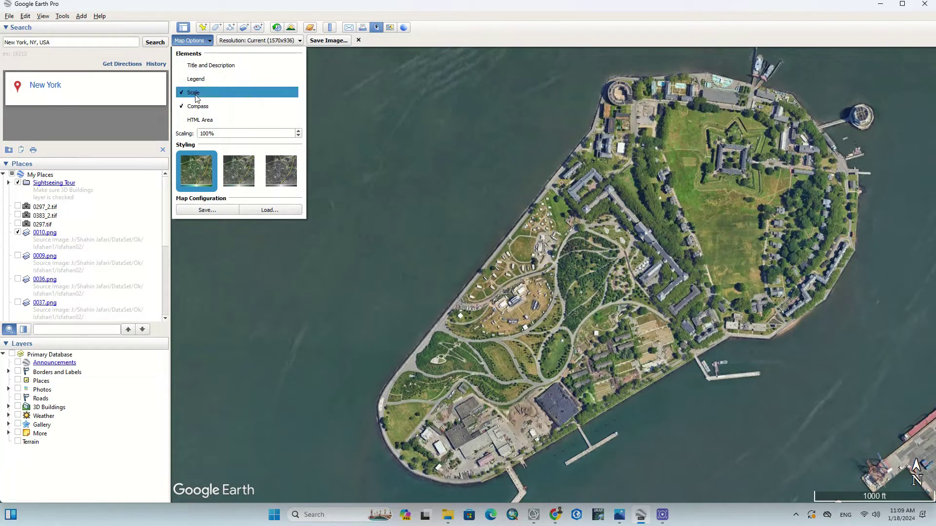
{"action": "left_click", "coordinate": [197, 93]}
{"action": "left_click", "coordinate": [197, 107]}
- Set the scaling of the map elements to 1% and close the map options
{"action": "left_click", "coordinate": [212, 134]}
{"action": "key", "text": "BackSpace"}
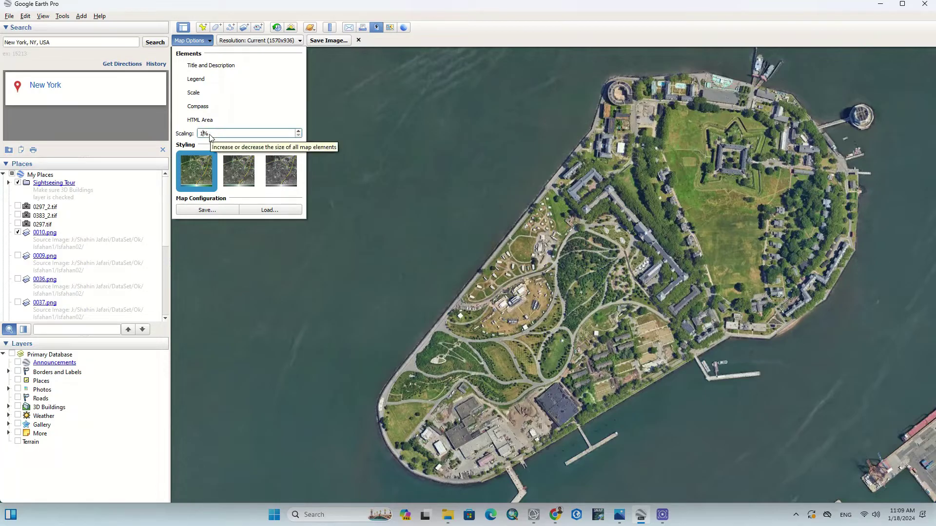
{"action": "key", "text": "Return"}
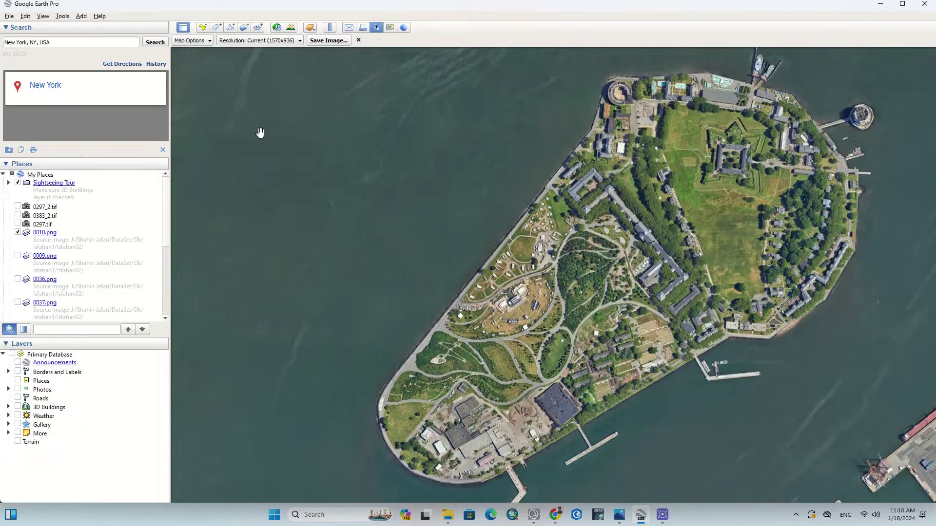
- Set the image resolution to Maximum (8192x4883) and save the view as a JPEG named 1 in New folder
{"action": "left_click", "coordinate": [300, 41]}
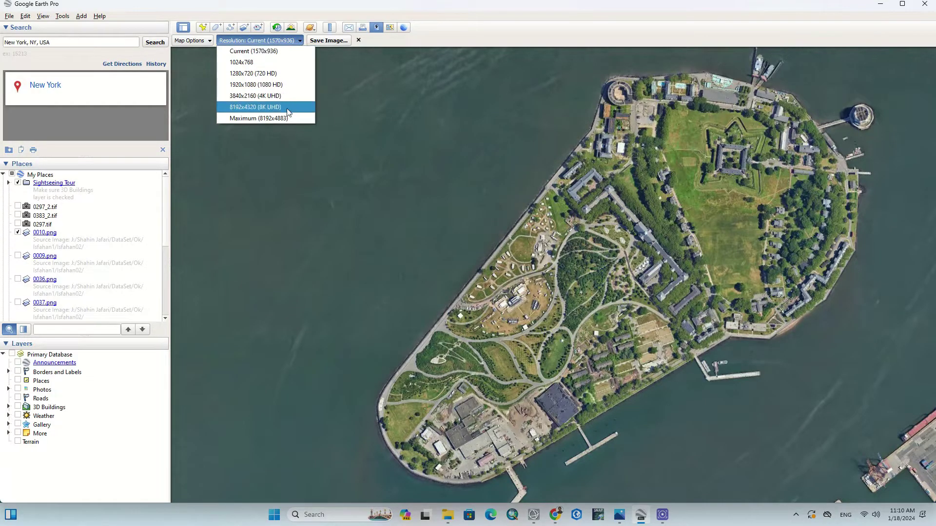
{"action": "left_click", "coordinate": [302, 118]}
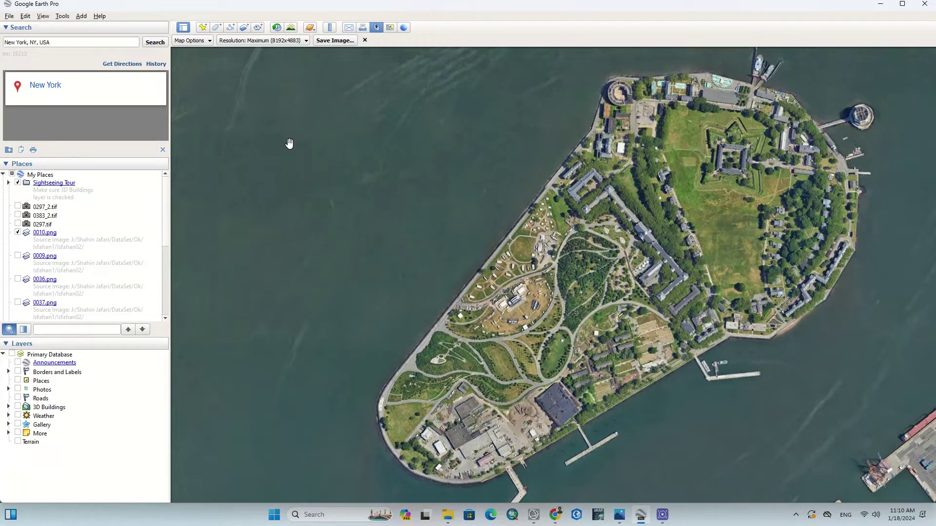
{"action": "left_click", "coordinate": [334, 41]}
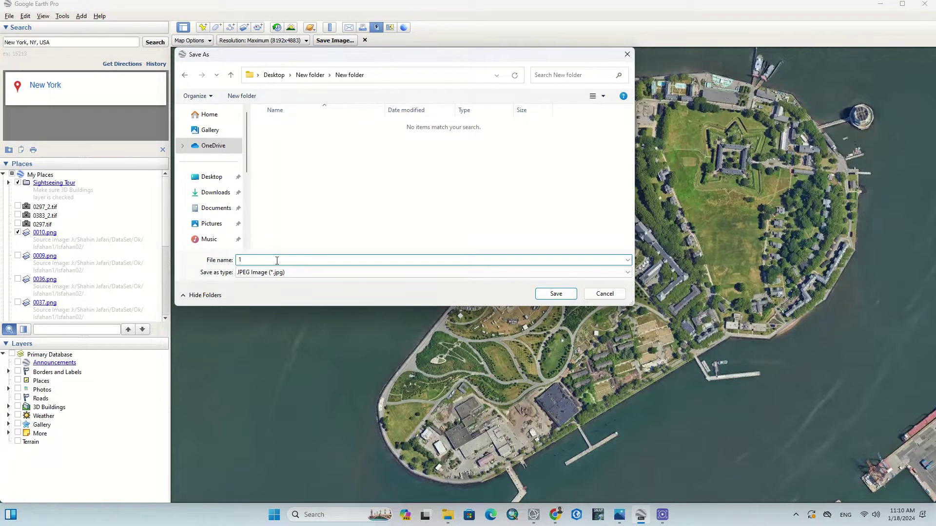
{"action": "key", "text": "Return"}
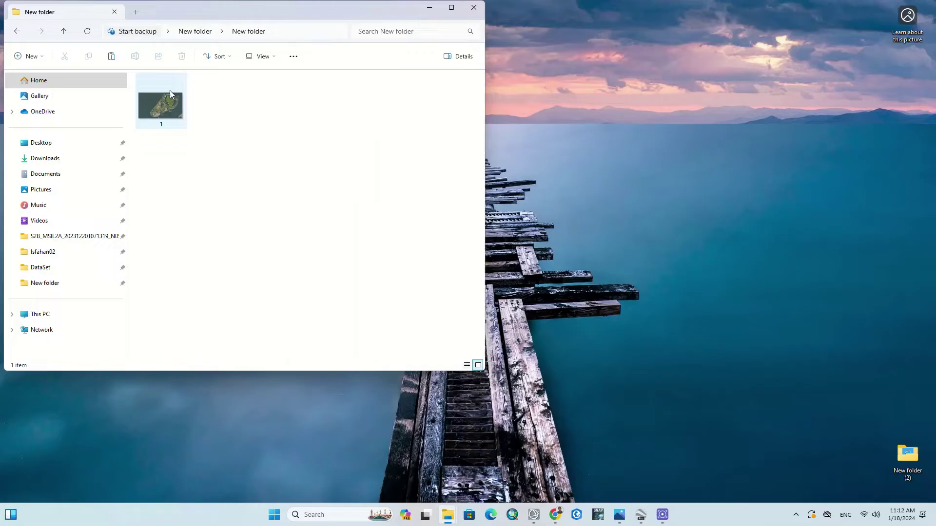
- Open the saved image 1 from File Explorer in a maximized Photos window and enlarge its central area
{"action": "left_click", "coordinate": [171, 92]}
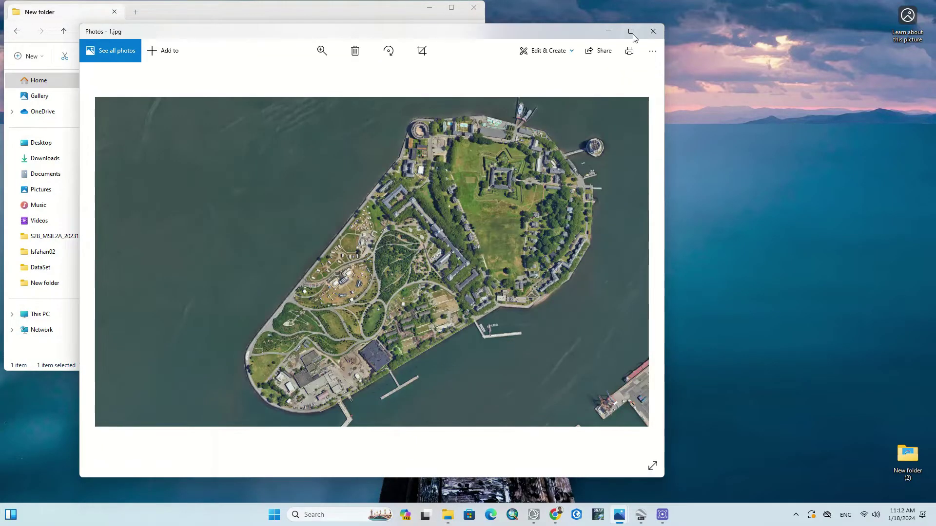
{"action": "left_click", "coordinate": [630, 31]}
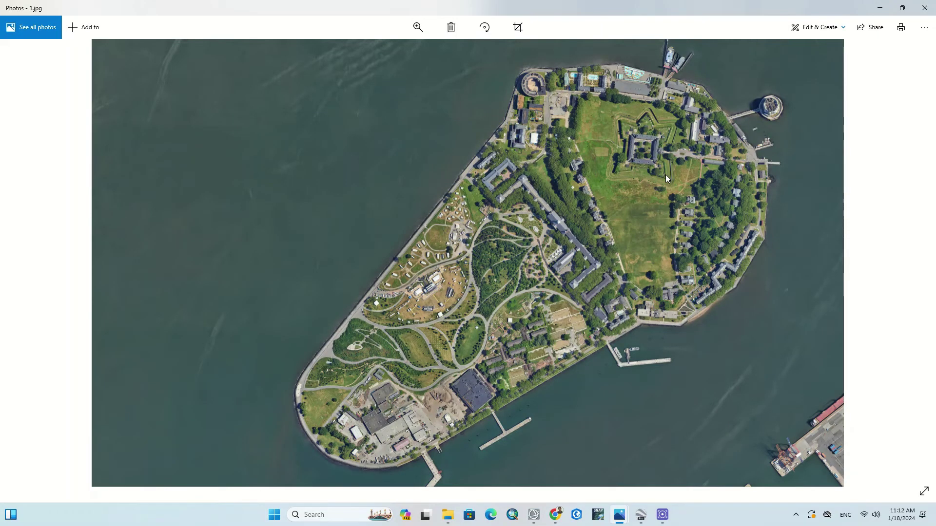
{"action": "scroll", "coordinate": [666, 175], "scroll_direction": "up", "scroll_amount": 3}
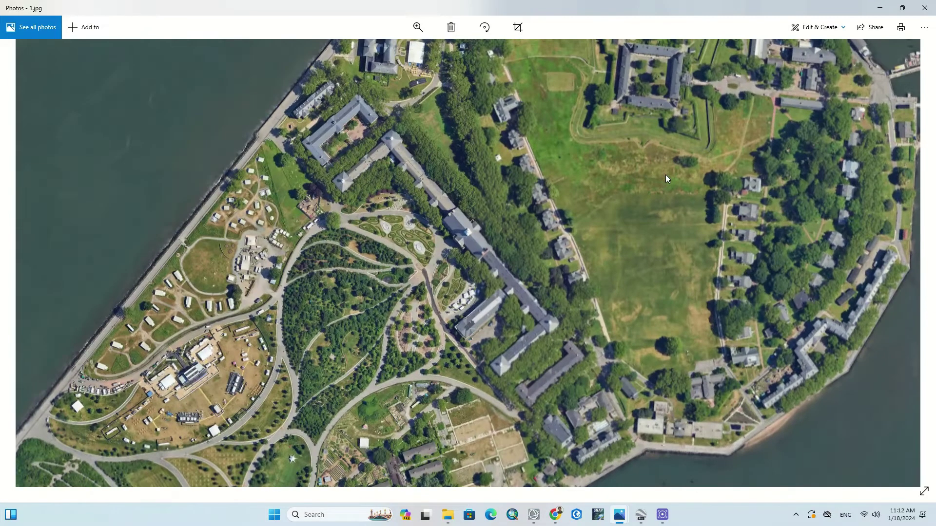
{"action": "scroll", "coordinate": [391, 264], "scroll_direction": "up", "scroll_amount": 4}
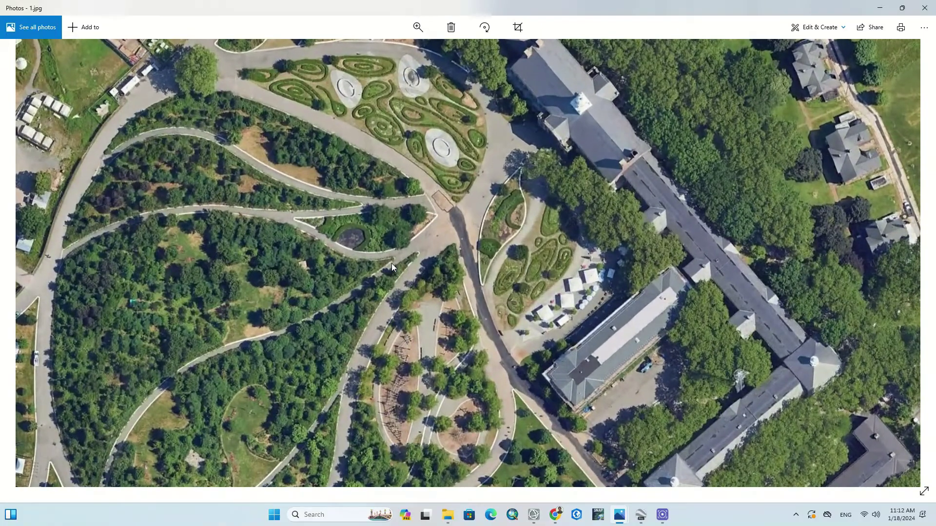
- Examine the image detail around the island, from the round fort and star-shaped fort to the houses and gardens, ending with the full picture
{"action": "left_click_drag", "start_coordinate": [378, 148], "coordinate": [603, 297]}
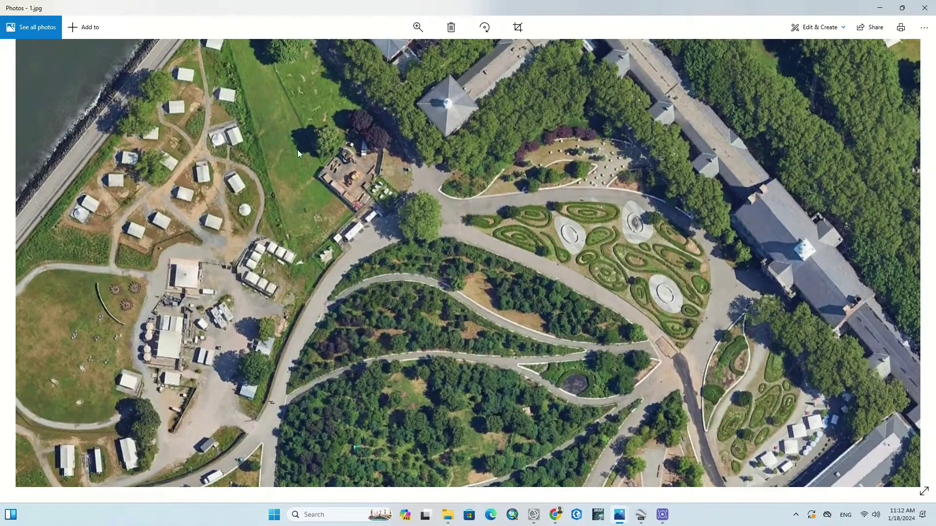
{"action": "left_click_drag", "start_coordinate": [299, 154], "coordinate": [285, 315]}
{"action": "left_click_drag", "start_coordinate": [390, 209], "coordinate": [263, 413]}
{"action": "left_click_drag", "start_coordinate": [512, 175], "coordinate": [505, 345]}
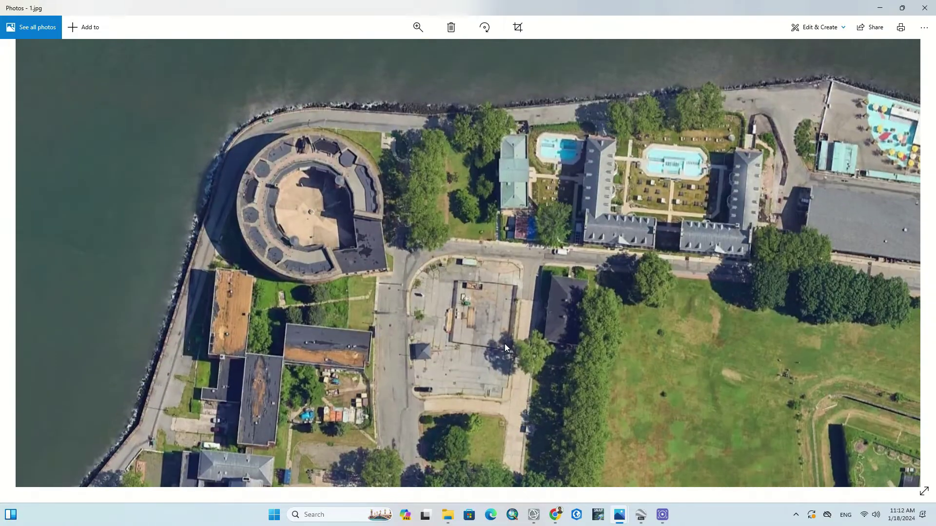
{"action": "left_click_drag", "start_coordinate": [747, 291], "coordinate": [332, 244]}
{"action": "left_click_drag", "start_coordinate": [797, 372], "coordinate": [692, 123]}
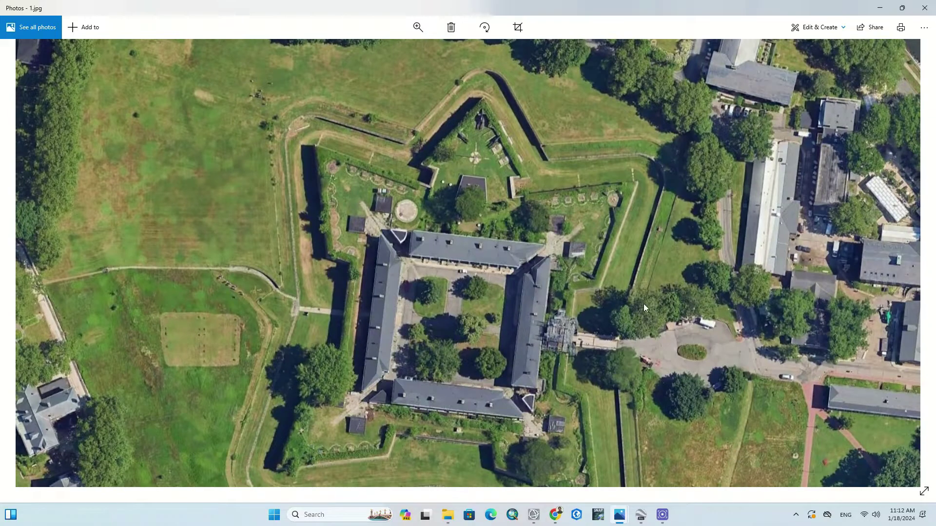
{"action": "left_click_drag", "start_coordinate": [643, 303], "coordinate": [677, 235]}
{"action": "left_click_drag", "start_coordinate": [798, 250], "coordinate": [434, 315]}
{"action": "left_click_drag", "start_coordinate": [792, 336], "coordinate": [785, 140]}
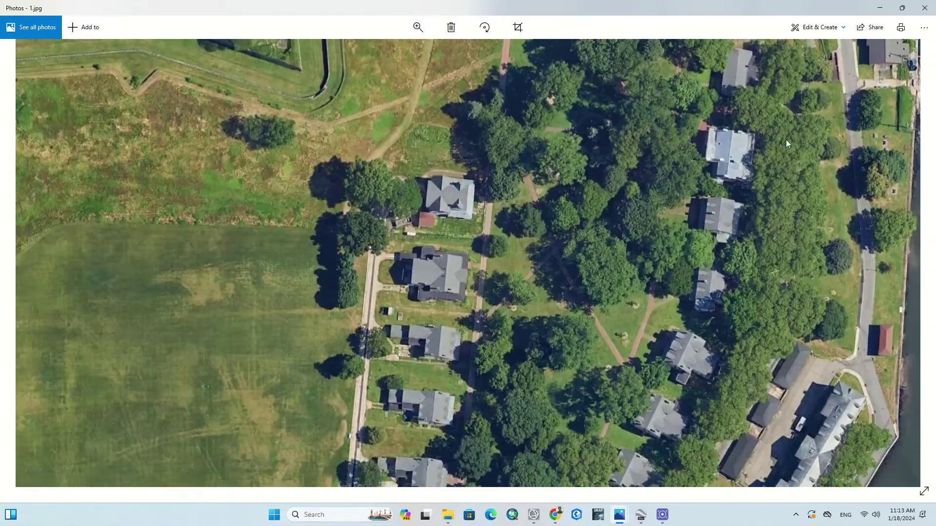
{"action": "left_click_drag", "start_coordinate": [738, 234], "coordinate": [738, 197]}
{"action": "left_click_drag", "start_coordinate": [616, 372], "coordinate": [759, 156]}
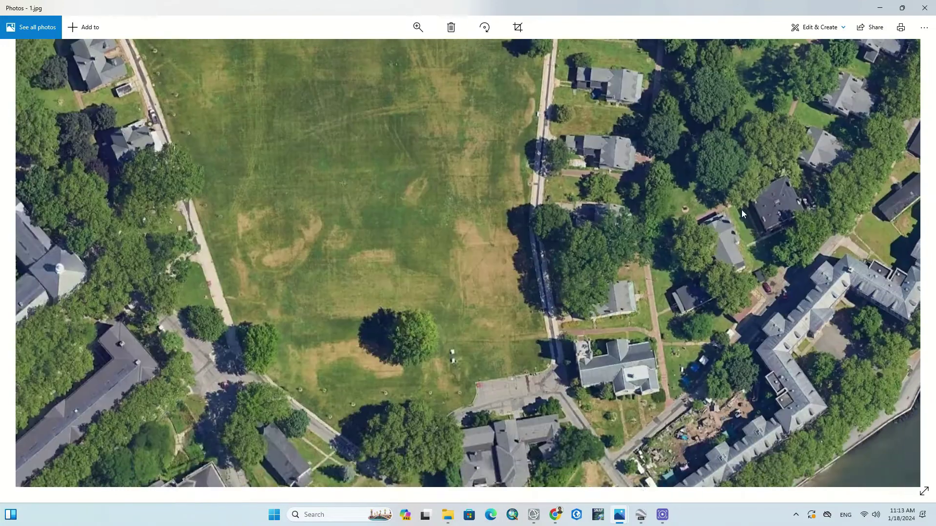
{"action": "left_click_drag", "start_coordinate": [597, 414], "coordinate": [765, 197]}
{"action": "left_click_drag", "start_coordinate": [266, 327], "coordinate": [776, 186]}
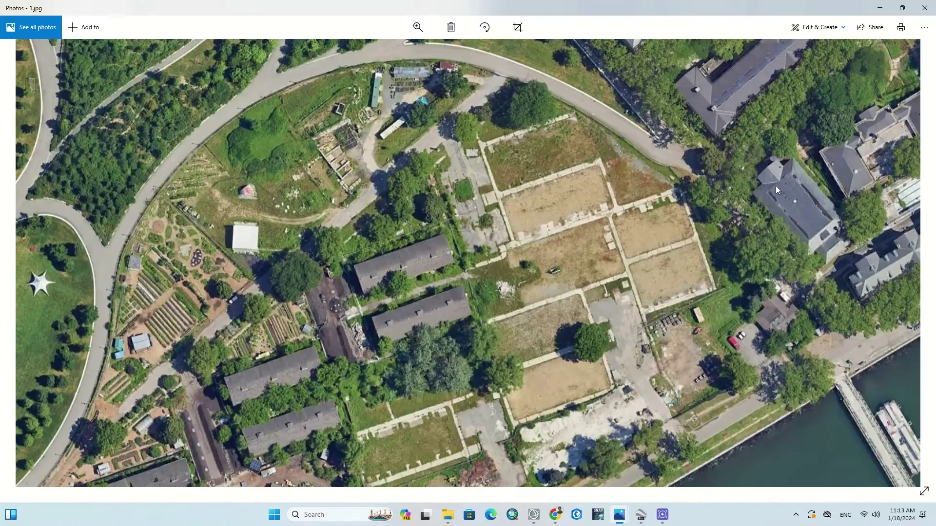
{"action": "scroll", "coordinate": [655, 247], "scroll_direction": "down", "scroll_amount": 5}
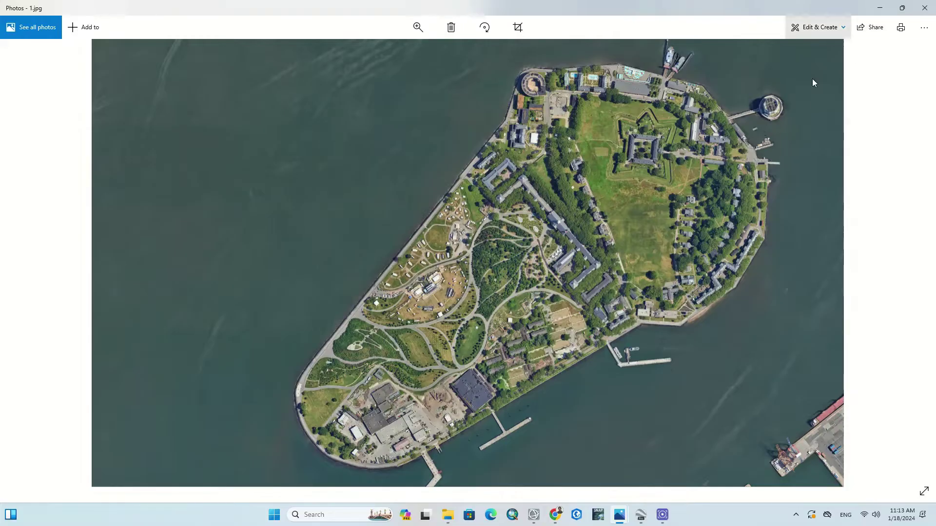
- Switch back to Google Earth Pro and frame the dense waterfront blocks north of the marina, on the river's west bank
{"action": "left_click", "coordinate": [641, 515]}
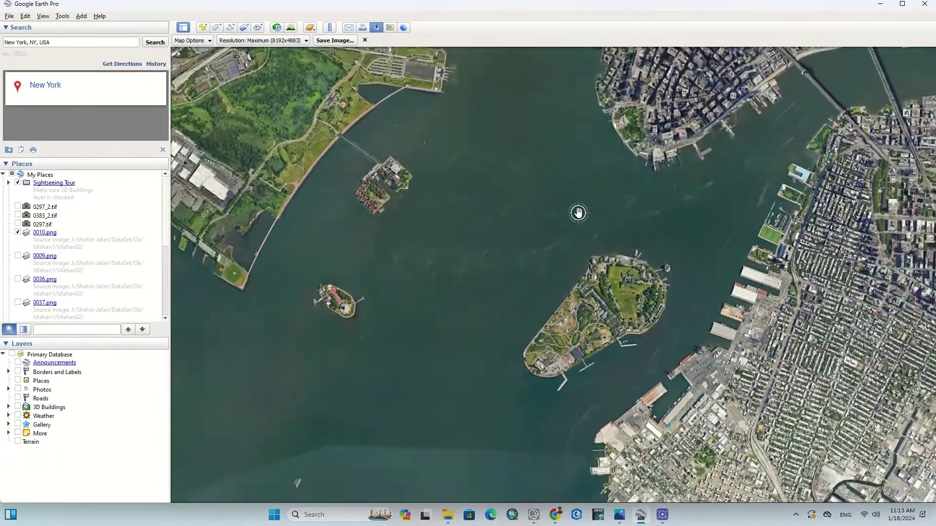
{"action": "left_click_drag", "start_coordinate": [577, 211], "coordinate": [569, 321]}
{"action": "scroll", "coordinate": [486, 303], "scroll_direction": "up", "scroll_amount": 2}
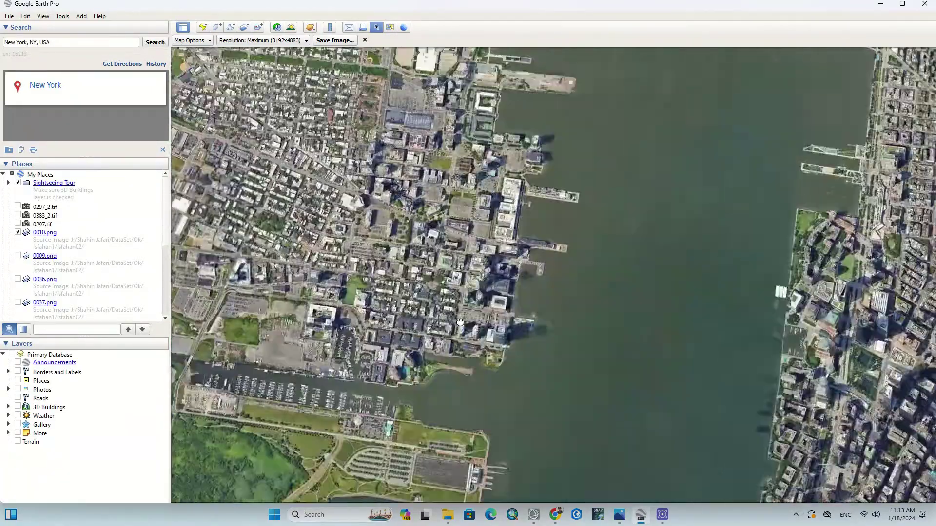
{"action": "scroll", "coordinate": [480, 377], "scroll_direction": "up", "scroll_amount": 2}
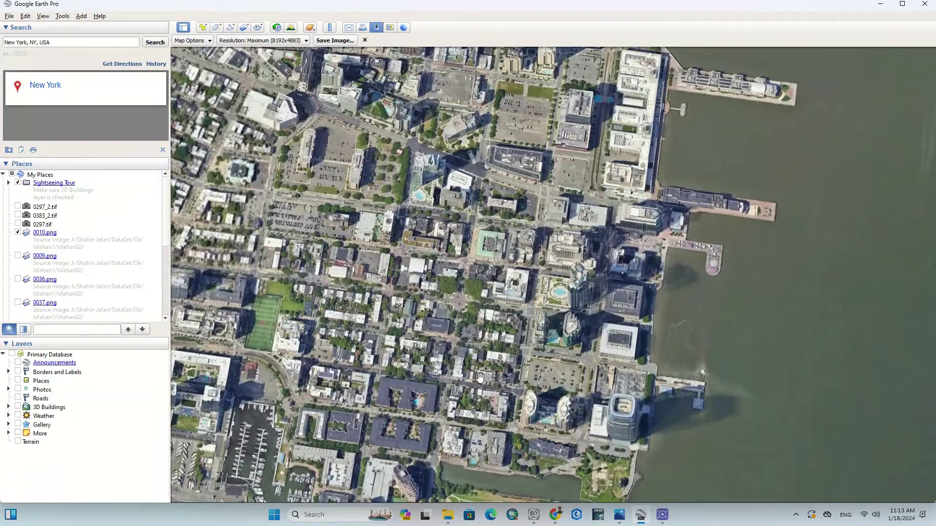
{"action": "scroll", "coordinate": [579, 225], "scroll_direction": "down", "scroll_amount": 2}
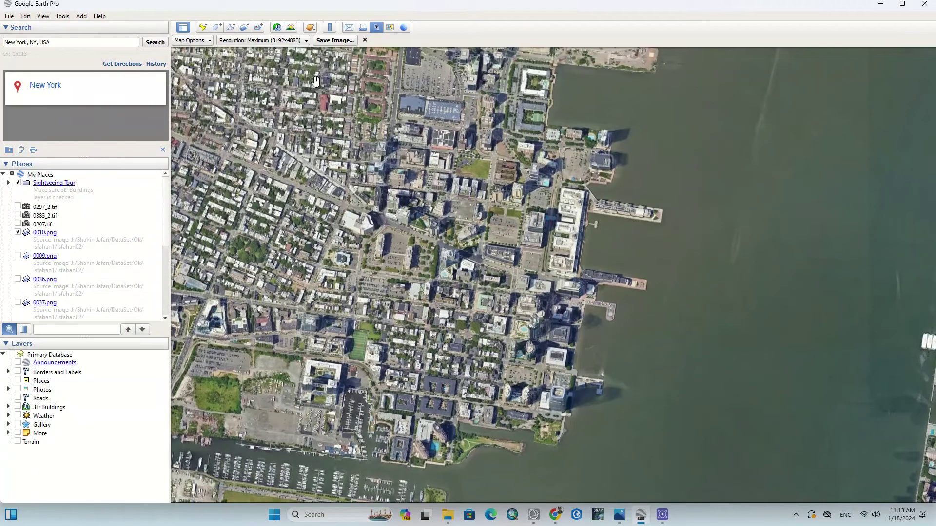
- Turn on historical imagery and set its date to 4/1997, framing the west-bank waterfront and the river across to the Manhattan shore
{"action": "left_click", "coordinate": [276, 28]}
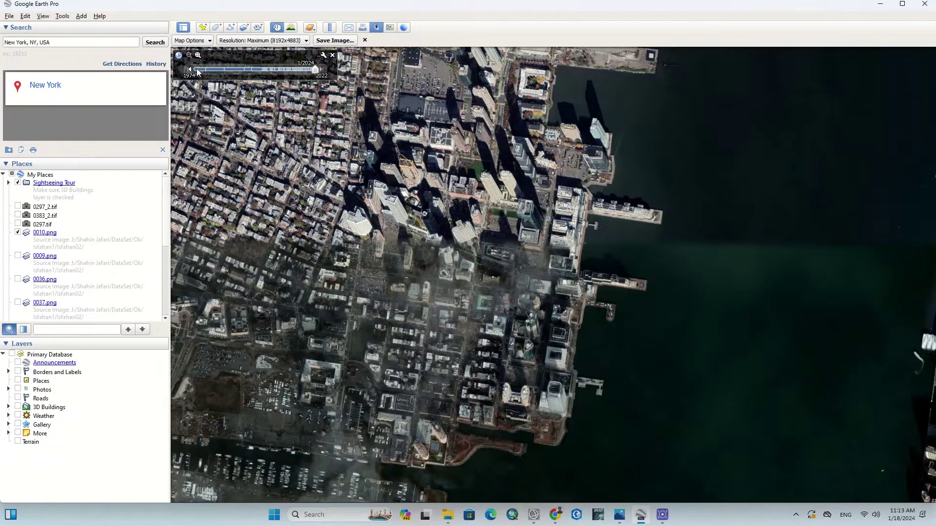
{"action": "left_click", "coordinate": [198, 70]}
{"action": "left_click", "coordinate": [322, 69]}
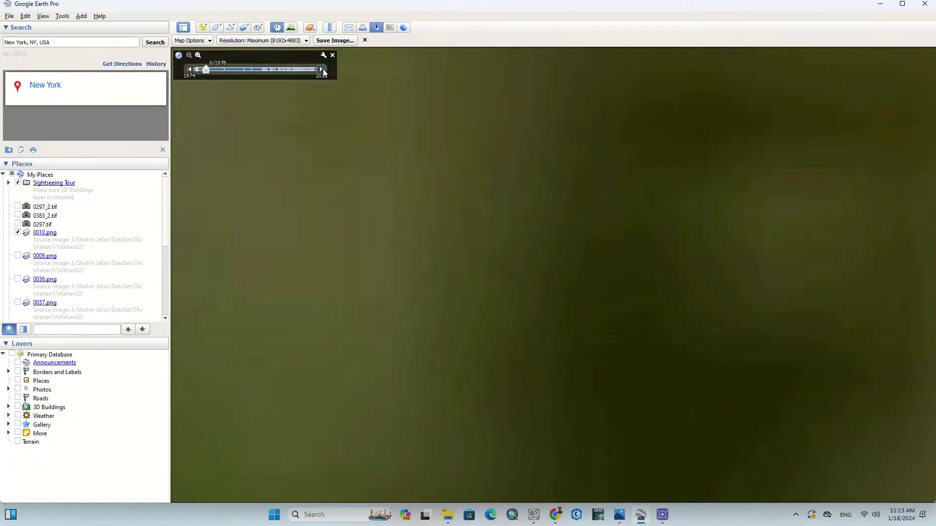
{"action": "scroll", "coordinate": [389, 242], "scroll_direction": "down", "scroll_amount": 5}
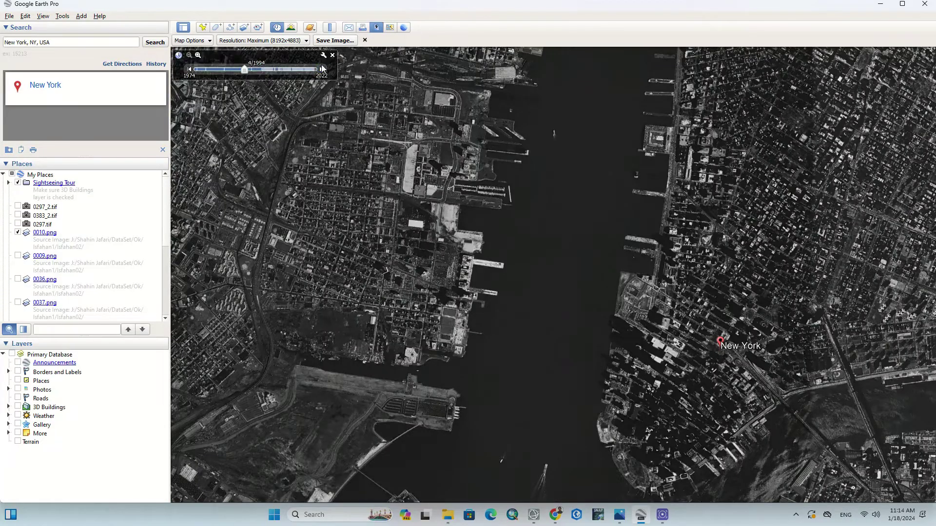
{"action": "left_click", "coordinate": [322, 69]}
{"action": "left_click", "coordinate": [322, 70]}
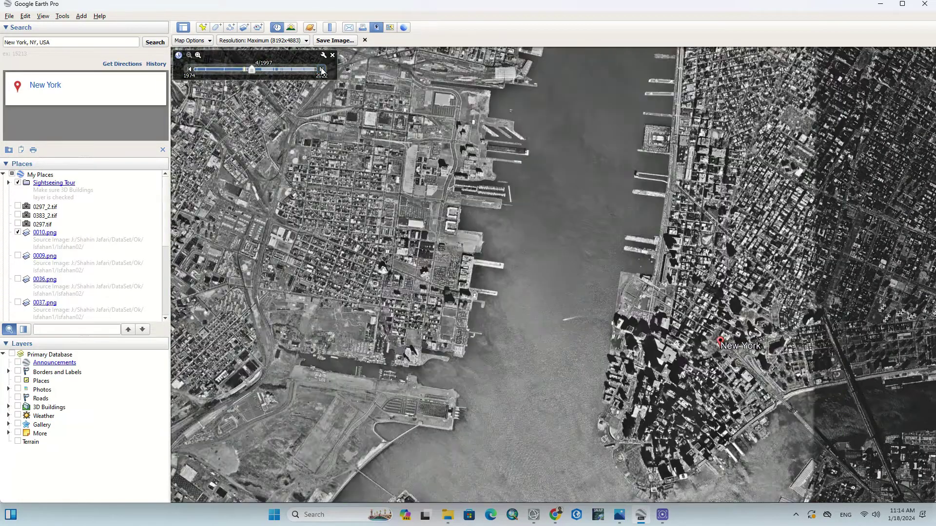
{"action": "scroll", "coordinate": [571, 137], "scroll_direction": "up", "scroll_amount": 3}
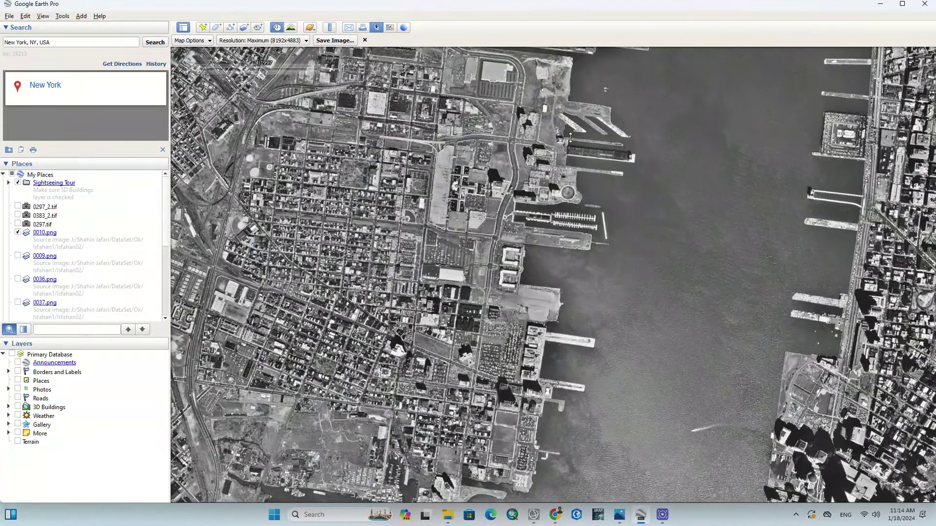
- Compare the waterfront with the preceding historical dates, ending back on the 4/1997 imagery
{"action": "left_click", "coordinate": [188, 69]}
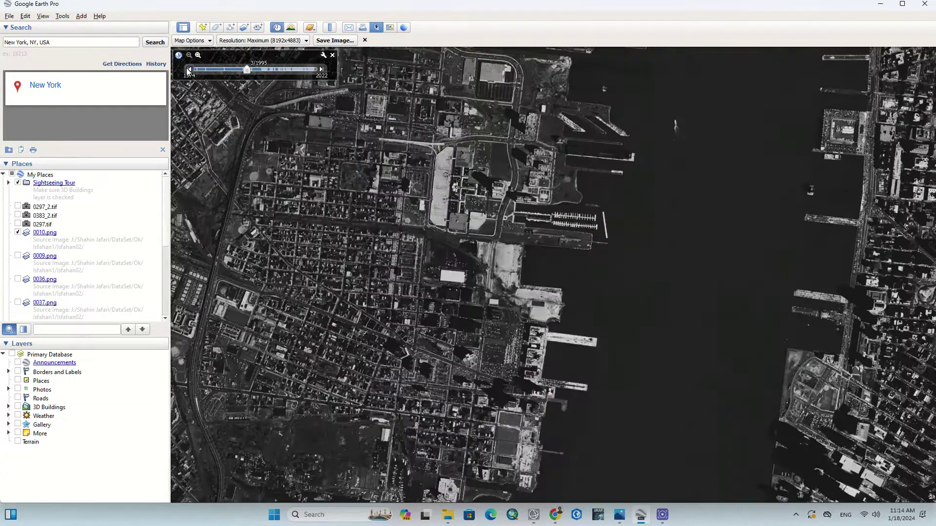
{"action": "left_click", "coordinate": [189, 69]}
{"action": "left_click", "coordinate": [321, 69]}
{"action": "left_click", "coordinate": [321, 69]}
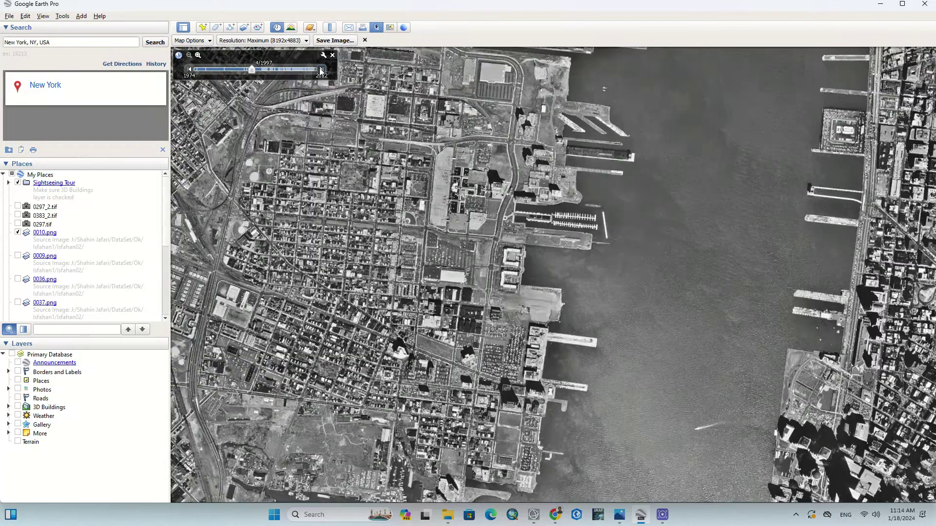
- Save the 4/1997 view as a JPEG named 1997 in New folder
{"action": "left_click", "coordinate": [336, 40]}
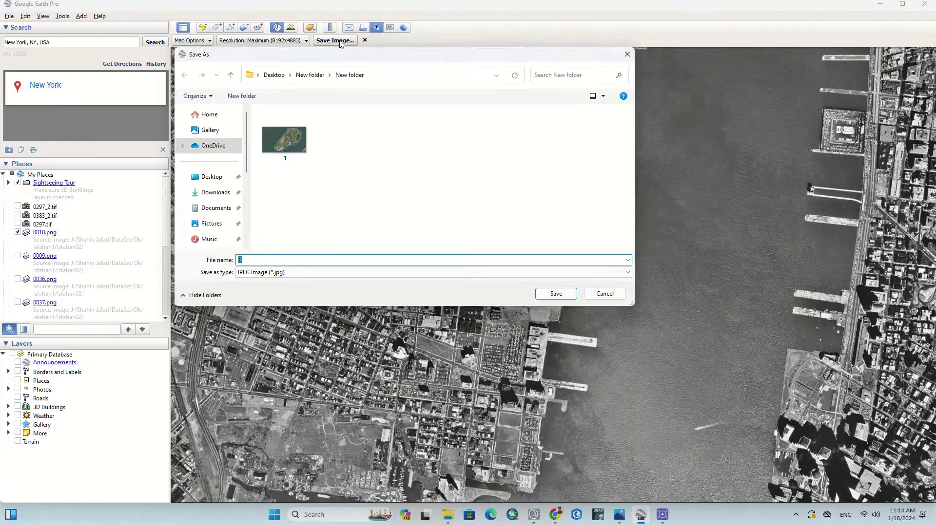
{"action": "type", "text": "1997"}
{"action": "left_click", "coordinate": [557, 294]}
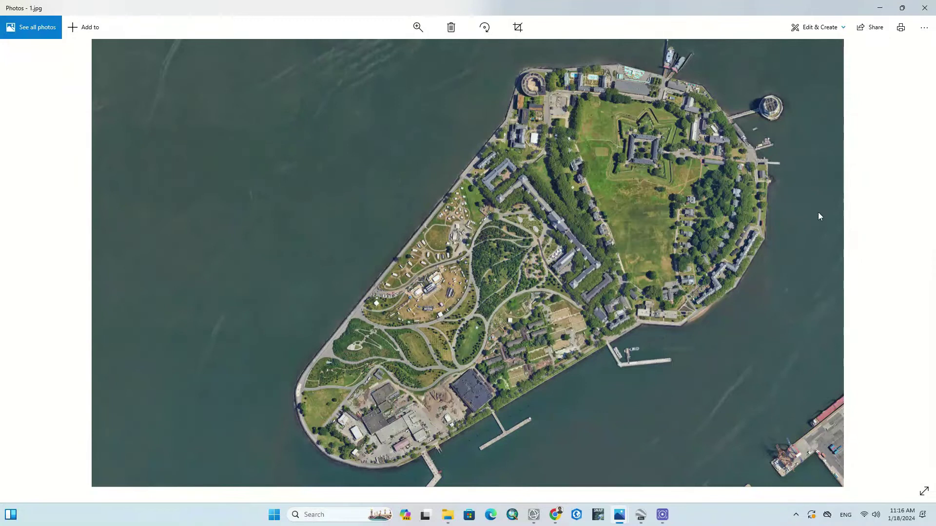
- Close image 1, open the saved image 1997 from File Explorer in Photos and enlarge the waterfront area
{"action": "left_click", "coordinate": [925, 7]}
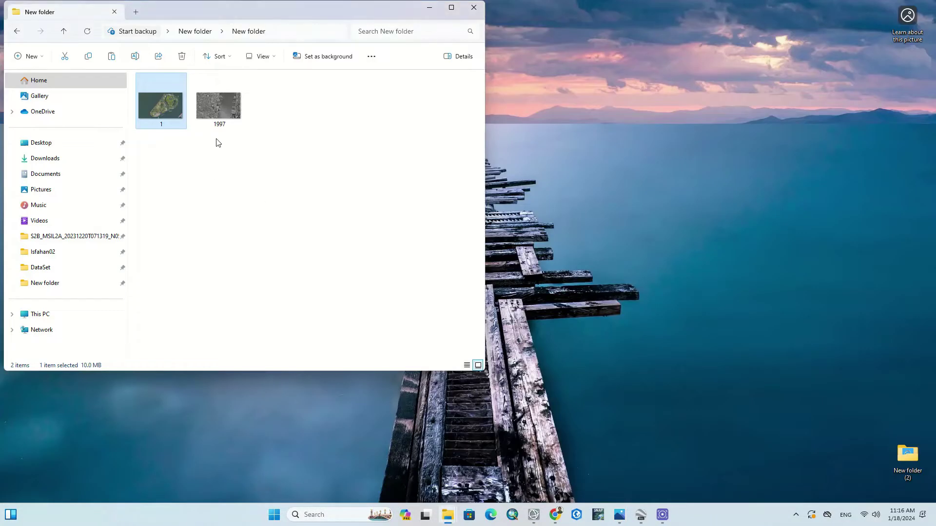
{"action": "left_click", "coordinate": [216, 110]}
{"action": "double_click", "coordinate": [217, 109]}
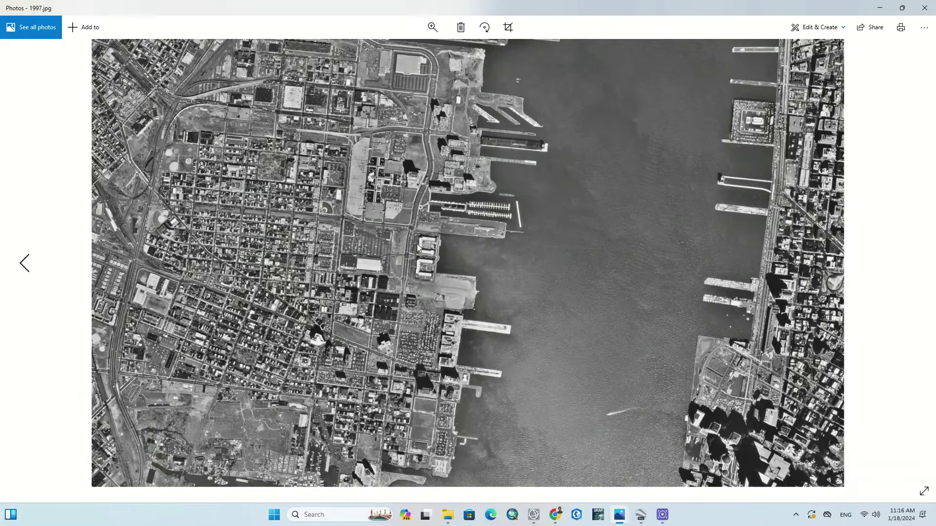
{"action": "scroll", "coordinate": [406, 243], "scroll_direction": "up", "scroll_amount": 3}
{"action": "scroll", "coordinate": [408, 241], "scroll_direction": "up", "scroll_amount": 1}
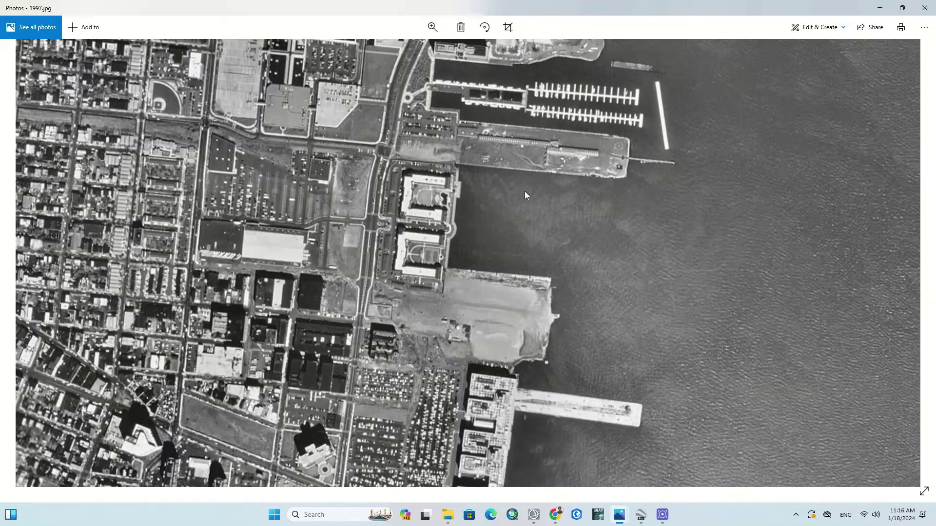
- Examine the 1997 image's detail across the southern blocks, the Manhattan shore and the northern piers, ending with the full picture
{"action": "left_click_drag", "start_coordinate": [274, 392], "coordinate": [474, 273]}
{"action": "left_click_drag", "start_coordinate": [523, 410], "coordinate": [513, 247]}
{"action": "left_click_drag", "start_coordinate": [582, 420], "coordinate": [574, 173]}
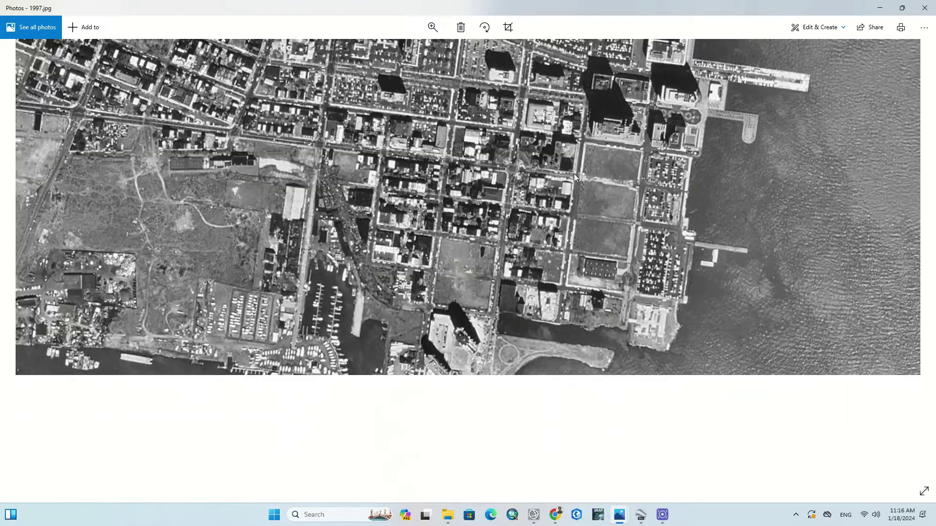
{"action": "left_click_drag", "start_coordinate": [610, 137], "coordinate": [256, 256]}
{"action": "left_click_drag", "start_coordinate": [792, 269], "coordinate": [401, 218]}
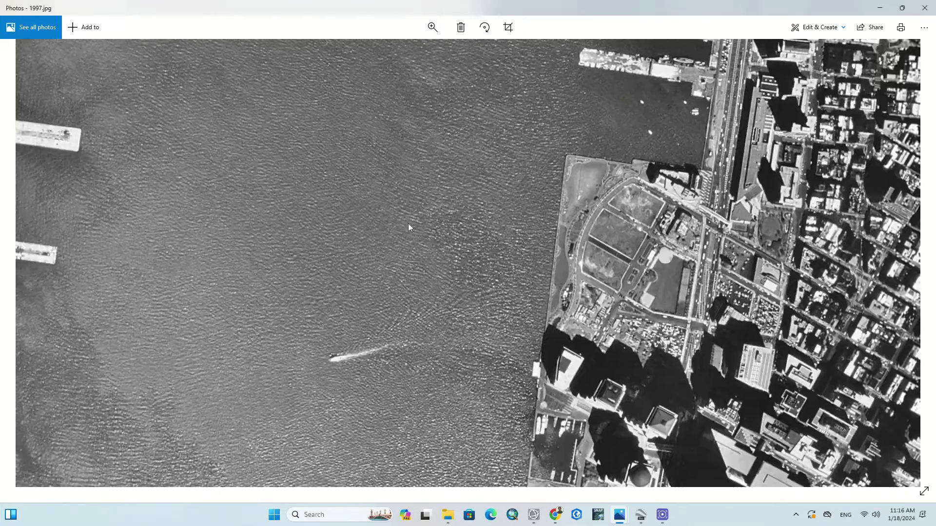
{"action": "left_click_drag", "start_coordinate": [714, 284], "coordinate": [588, 337]}
{"action": "left_click_drag", "start_coordinate": [517, 206], "coordinate": [677, 367]}
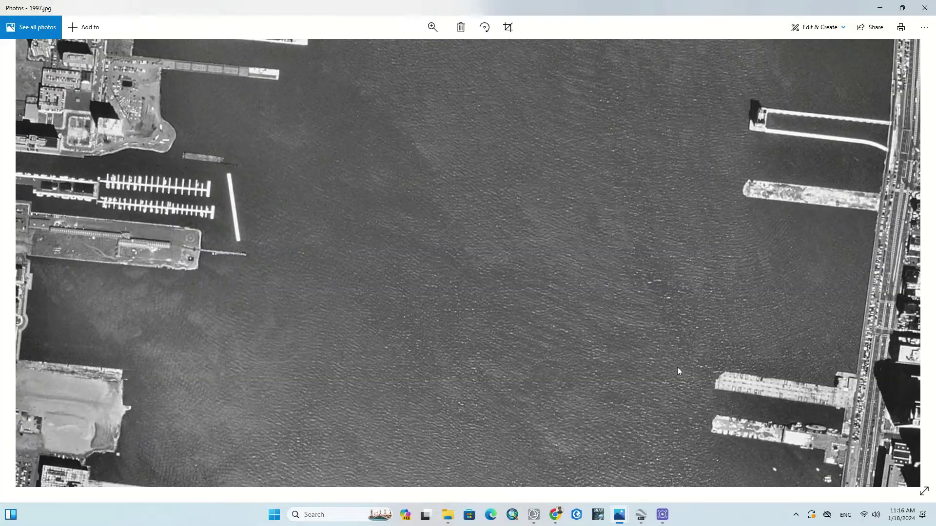
{"action": "left_click_drag", "start_coordinate": [710, 201], "coordinate": [581, 382]}
{"action": "left_click_drag", "start_coordinate": [333, 316], "coordinate": [635, 266]}
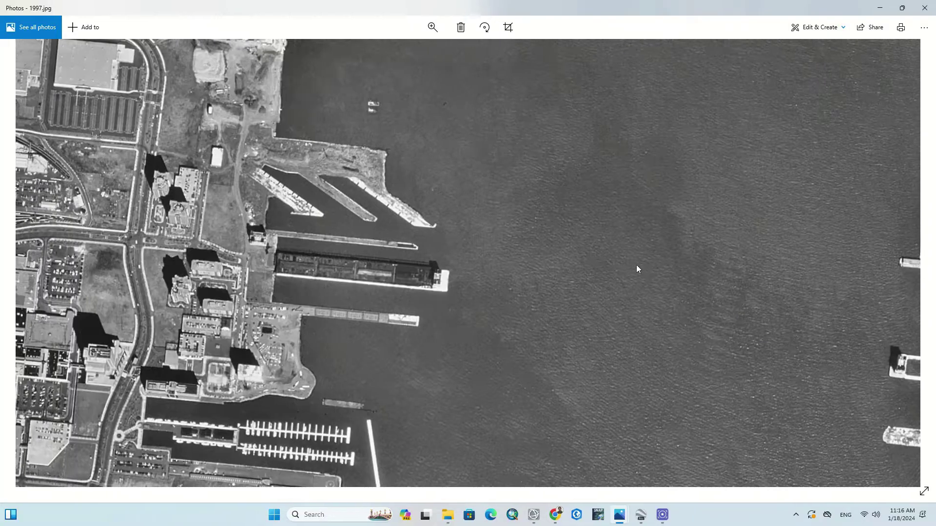
{"action": "scroll", "coordinate": [558, 221], "scroll_direction": "down", "scroll_amount": 5}
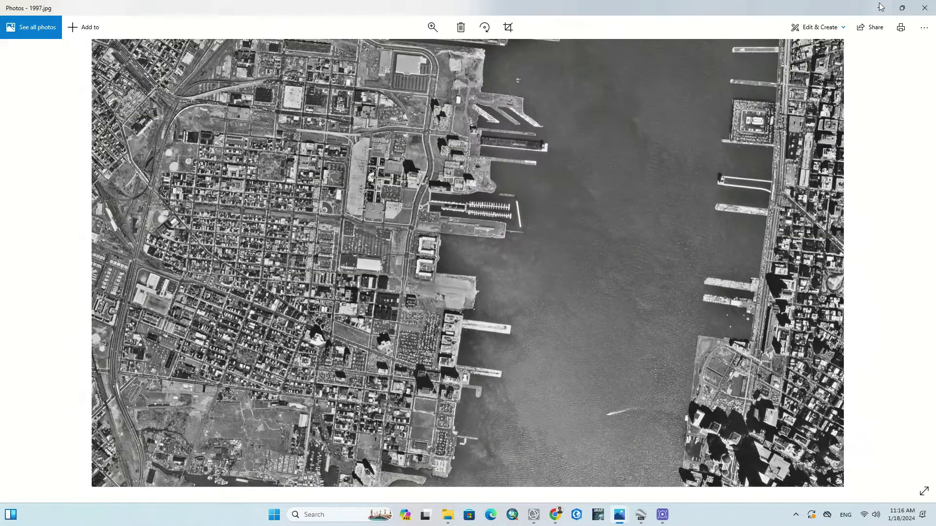
- Switch back to Google Earth Pro and advance the historical imagery to 9/2001
{"action": "left_click", "coordinate": [639, 514]}
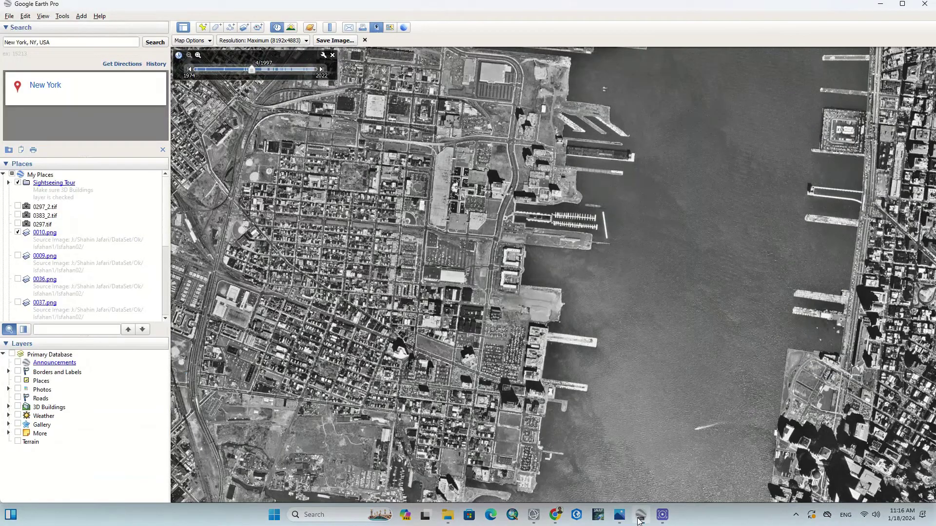
{"action": "left_click", "coordinate": [322, 69]}
{"action": "left_click", "coordinate": [322, 69]}
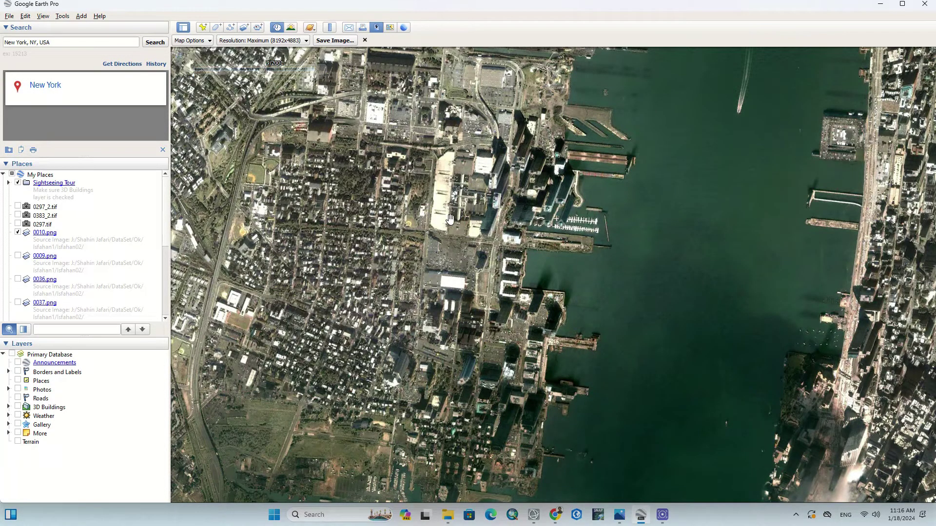
- Save the 9/2001 view as a JPEG named 2001 in New folder
{"action": "left_click", "coordinate": [335, 40]}
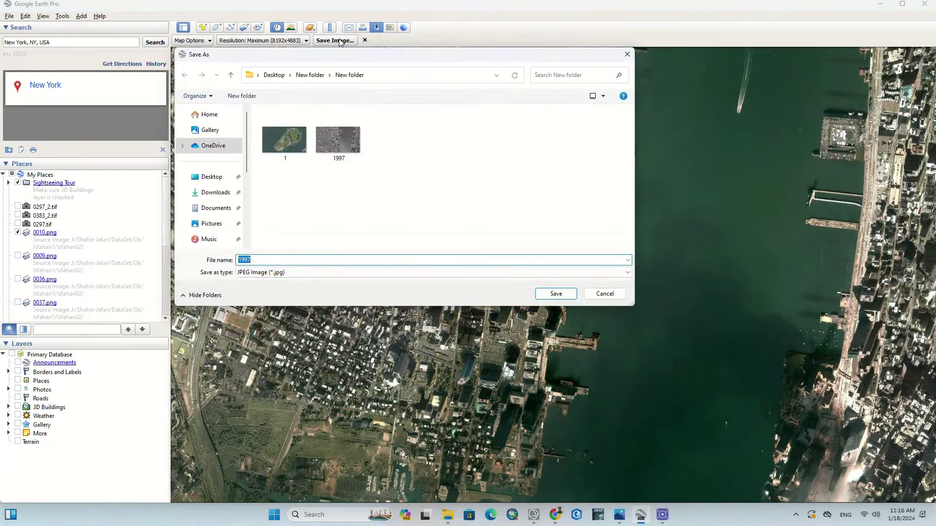
{"action": "type", "text": "2001"}
{"action": "key", "text": "Return"}
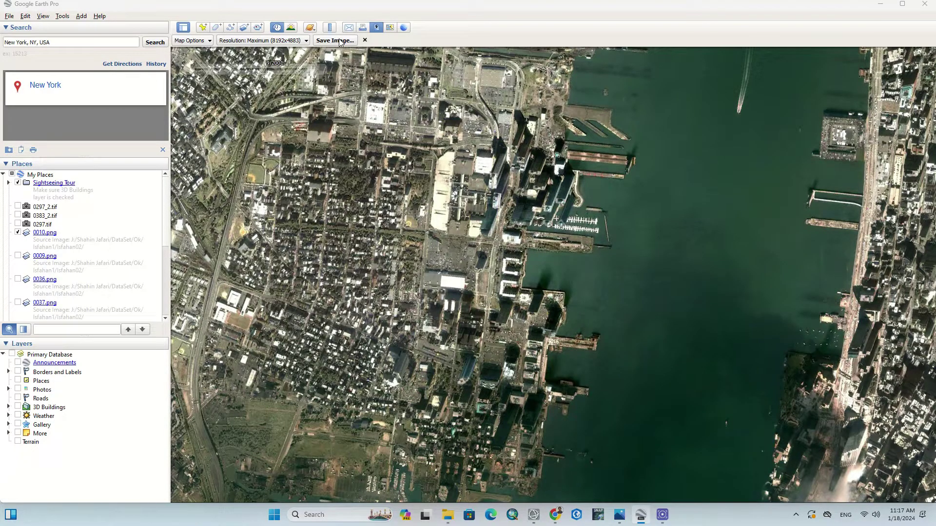
- Advance the historical imagery through the 2002 and 2003 dates to 8/2005
{"action": "left_click", "coordinate": [321, 70]}
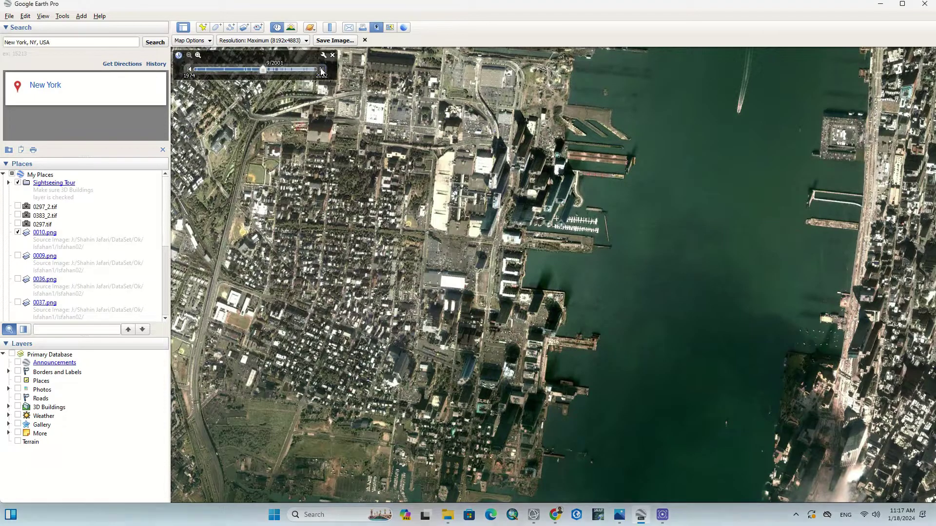
{"action": "left_click", "coordinate": [322, 71]}
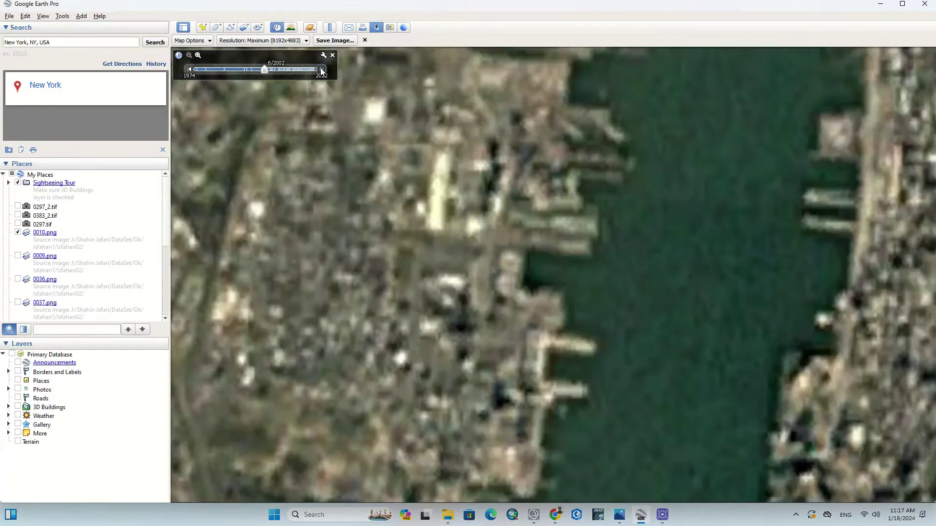
{"action": "left_click", "coordinate": [322, 71]}
{"action": "left_click", "coordinate": [322, 71]}
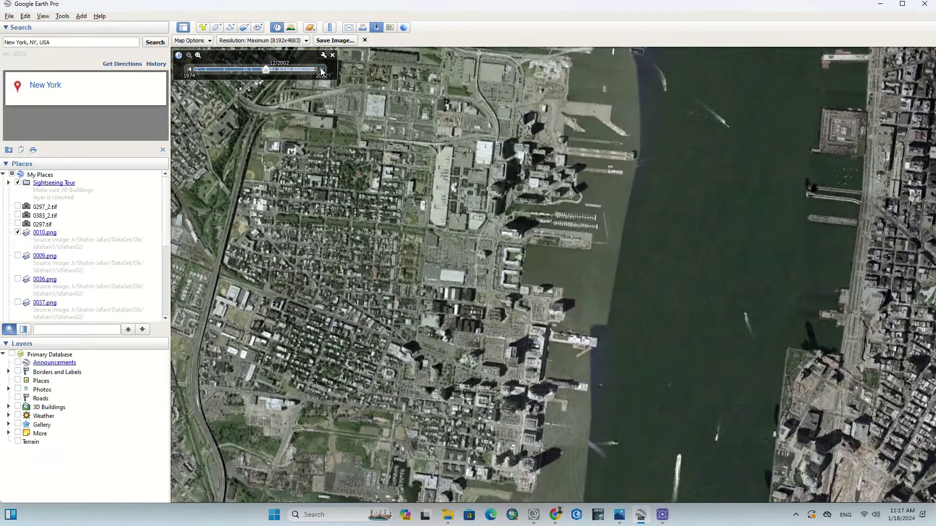
{"action": "left_click", "coordinate": [321, 71]}
{"action": "left_click", "coordinate": [321, 70]}
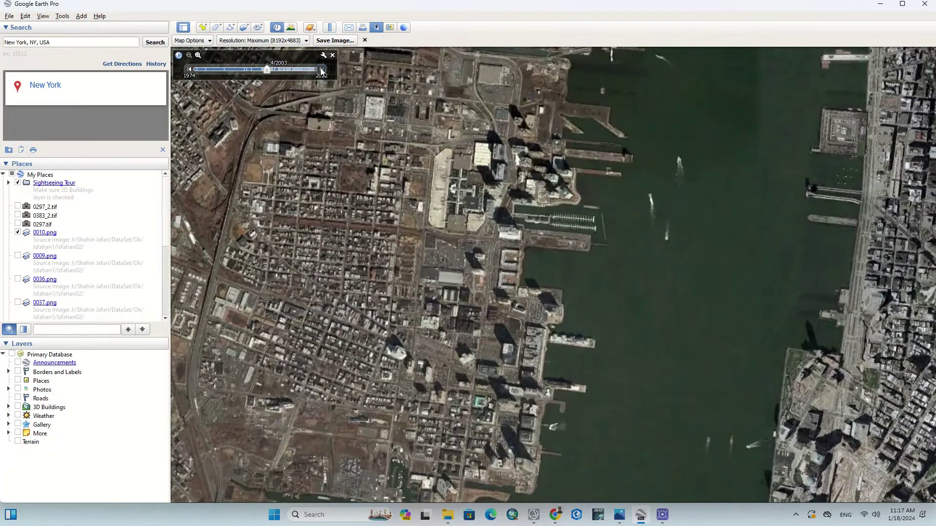
{"action": "left_click", "coordinate": [321, 71]}
{"action": "left_click", "coordinate": [321, 70]}
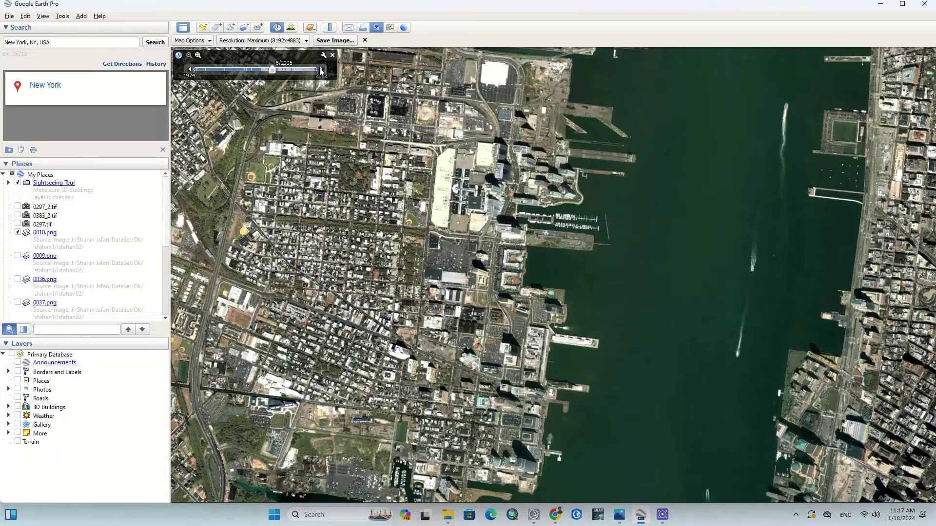
- Save the 8/2005 view as a JPEG named 2005 in New folder
{"action": "left_click", "coordinate": [328, 41]}
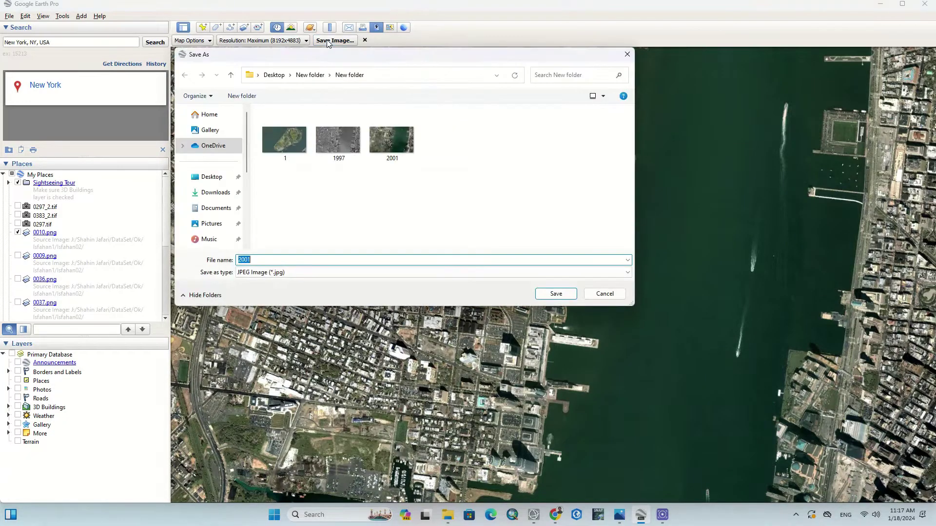
{"action": "type", "text": "2005"}
{"action": "key", "text": "Return"}
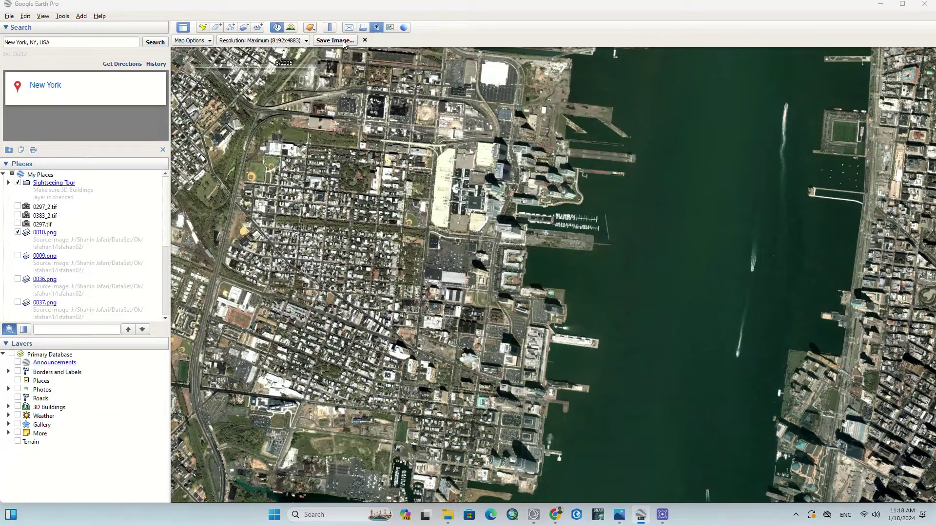
- Advance the historical imagery through the 2005 and 2008 dates to 9/2009
{"action": "left_click", "coordinate": [321, 71]}
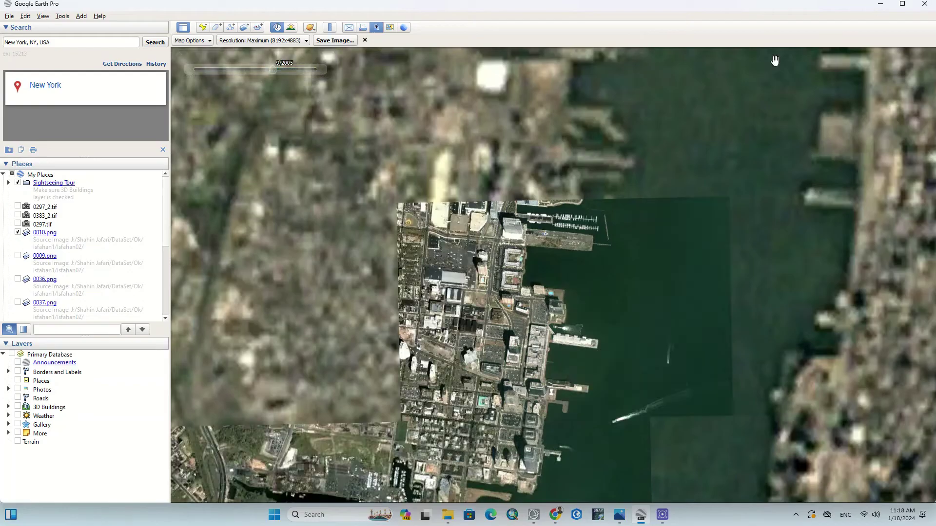
{"action": "left_click", "coordinate": [320, 69]}
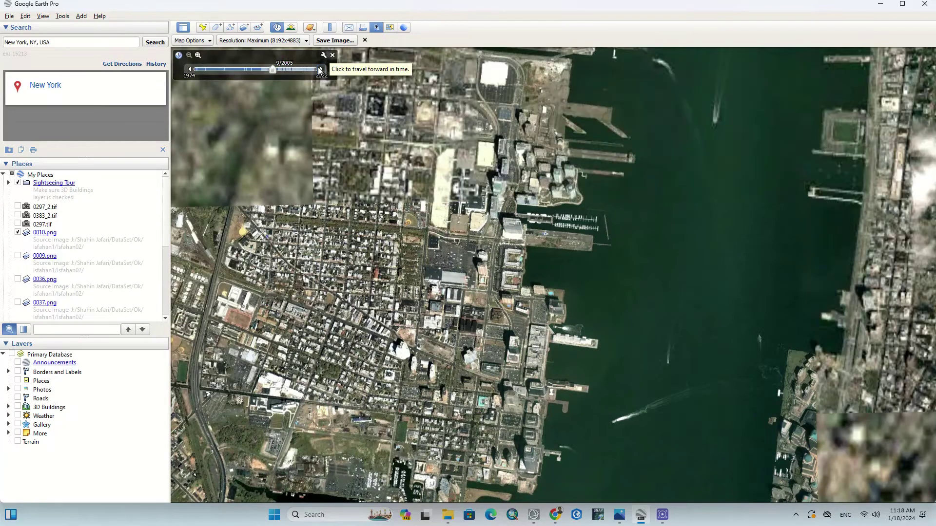
{"action": "left_click", "coordinate": [321, 69]}
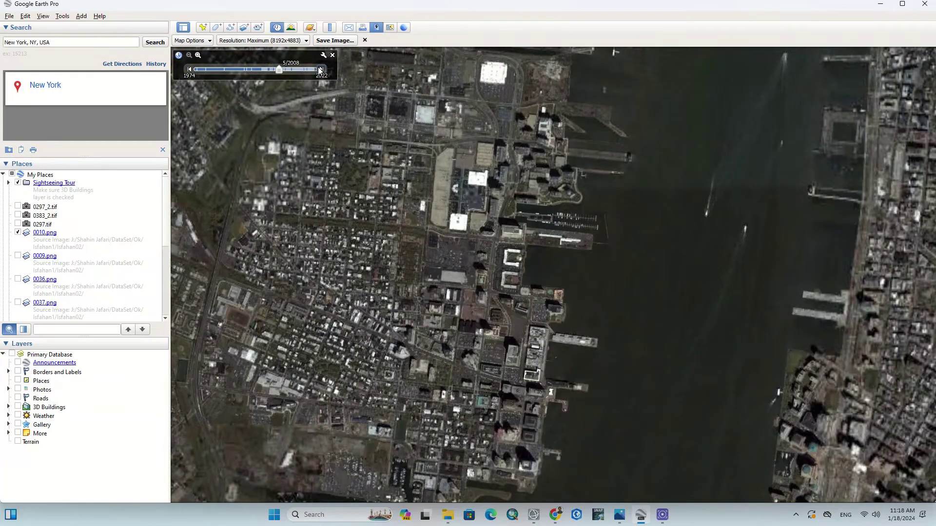
{"action": "left_click", "coordinate": [321, 69]}
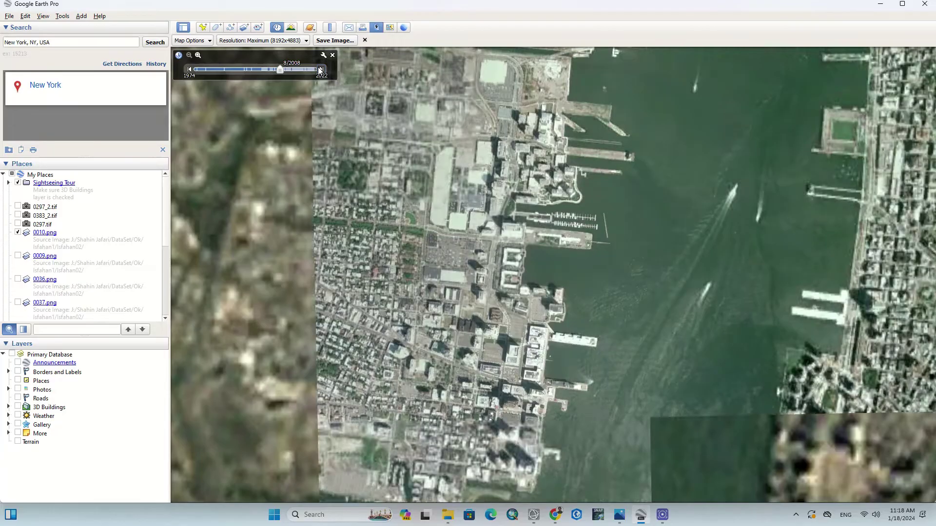
{"action": "left_click", "coordinate": [320, 69]}
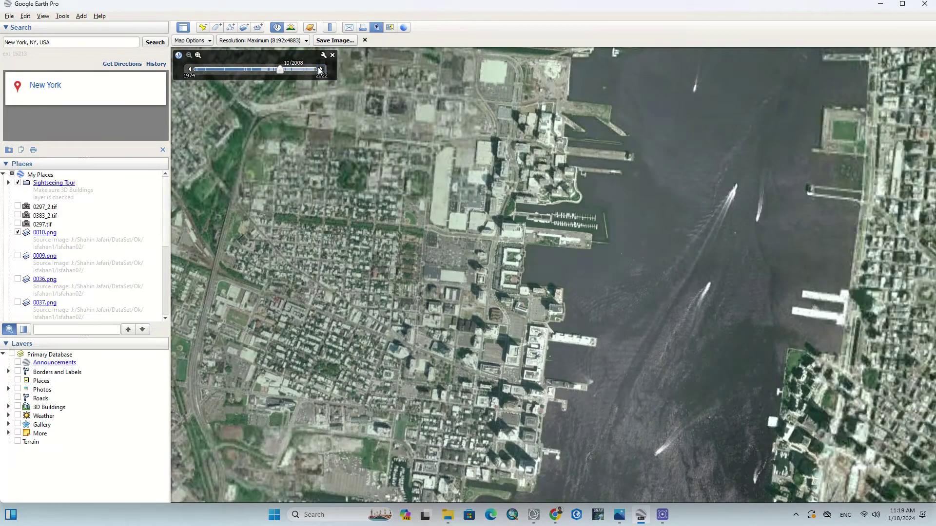
{"action": "left_click", "coordinate": [320, 69]}
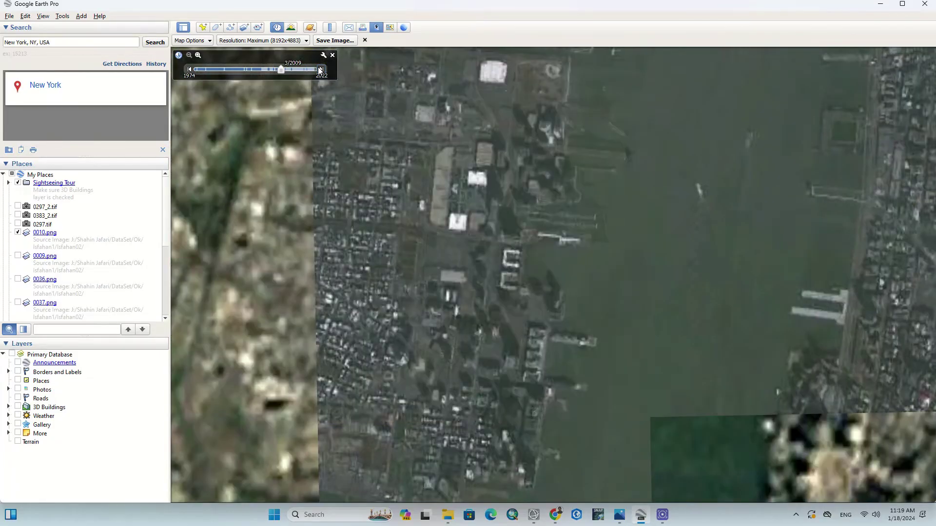
{"action": "left_click", "coordinate": [320, 69]}
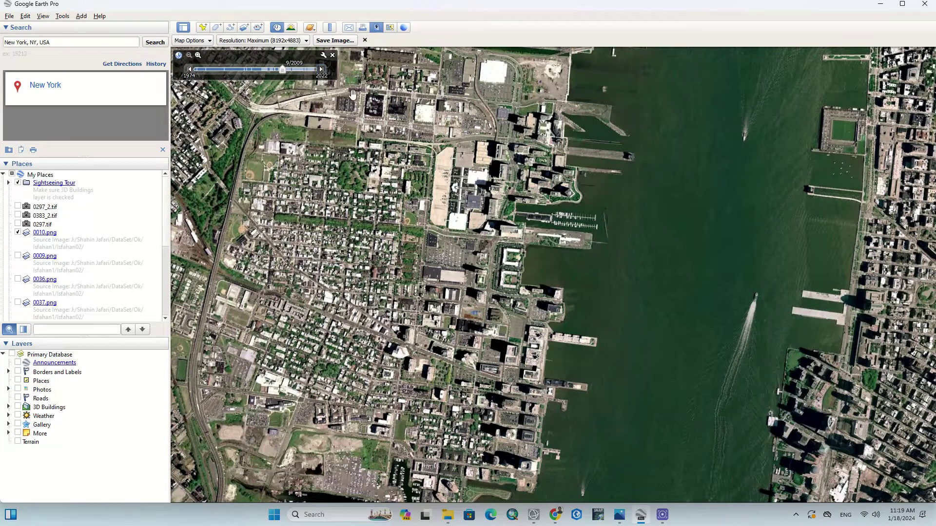
- Save the 9/2009 view as a JPEG named 2009 in New folder
{"action": "left_click", "coordinate": [336, 40]}
{"action": "type", "text": "2009"}
{"action": "key", "text": "Return"}
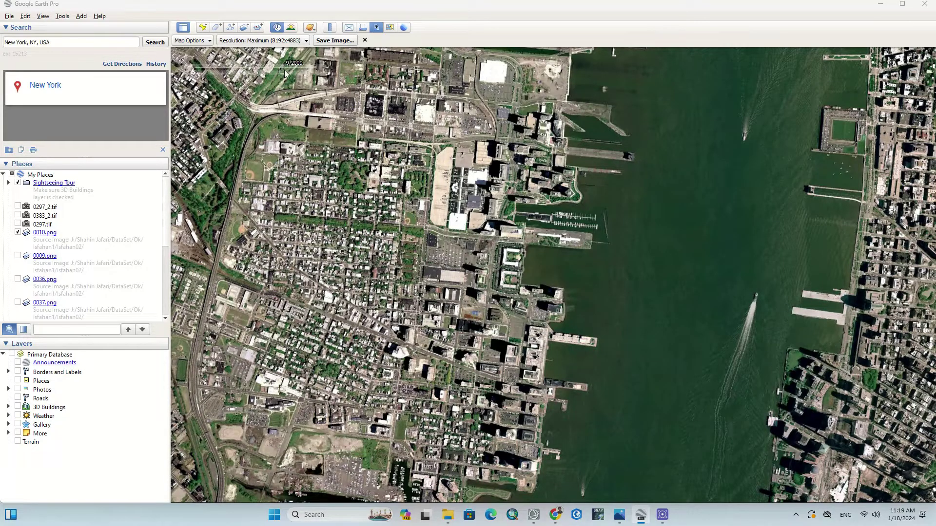
- Advance the historical imagery to 10/2014 and save the view as a JPEG named 2014 in New folder
{"action": "mouse_move", "coordinate": [313, 68]}
{"action": "left_click_drag", "start_coordinate": [289, 71], "coordinate": [291, 72]}
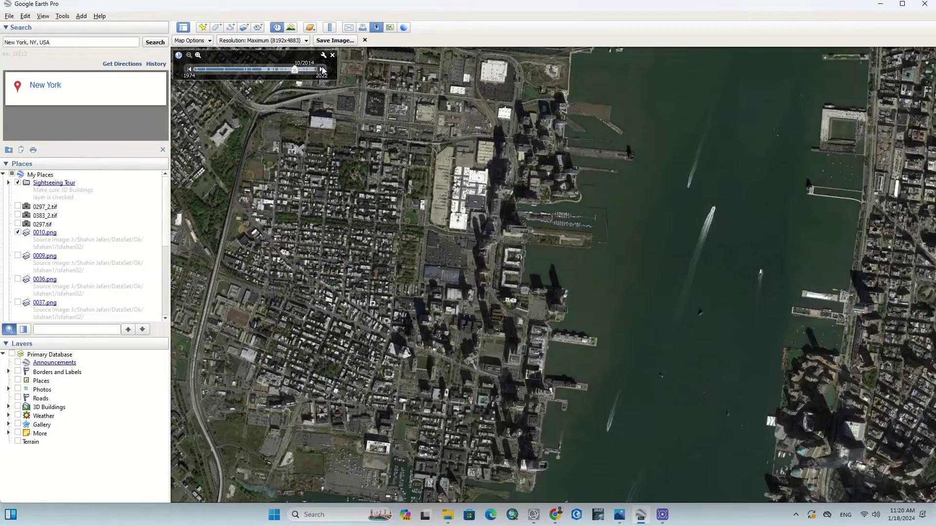
{"action": "left_click", "coordinate": [335, 40]}
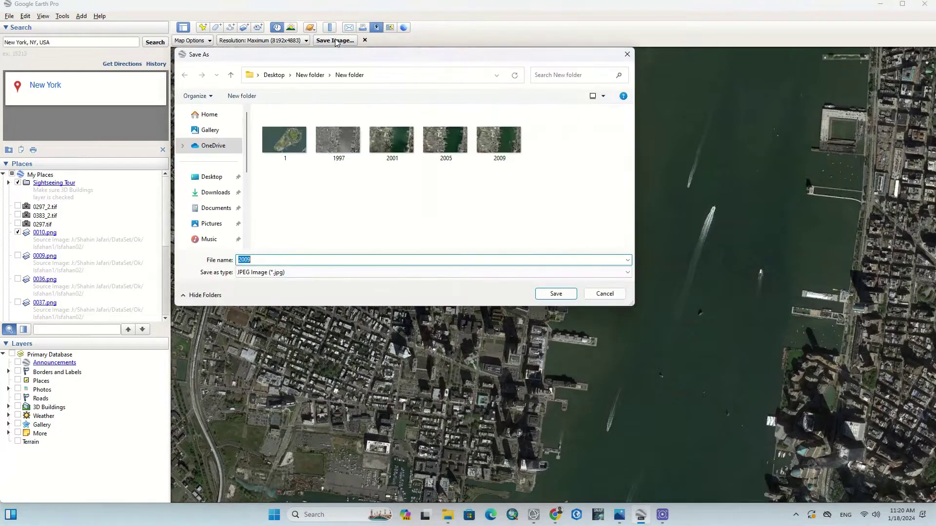
{"action": "type", "text": "2014"}
{"action": "key", "text": "Return"}
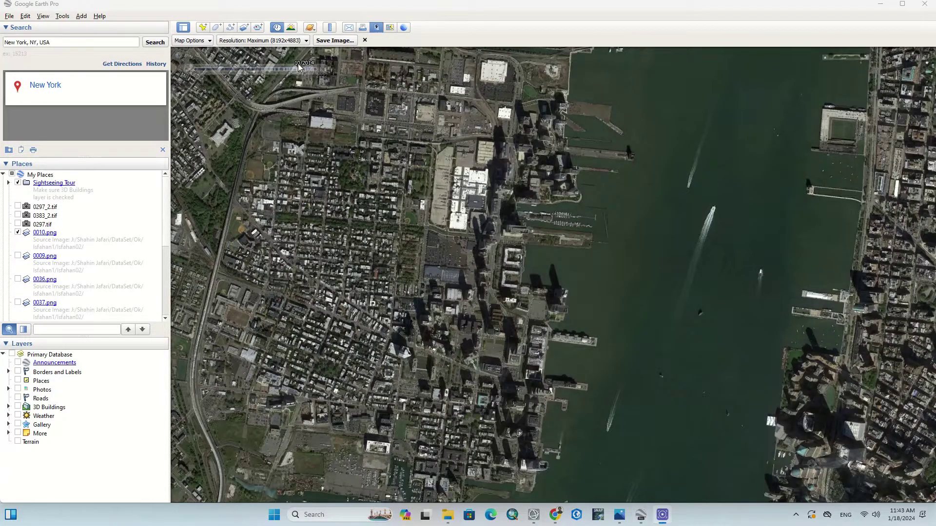
- Advance the historical imagery to 9/2019 and save the view as a JPEG named 2019 in New folder
{"action": "left_click", "coordinate": [298, 68]}
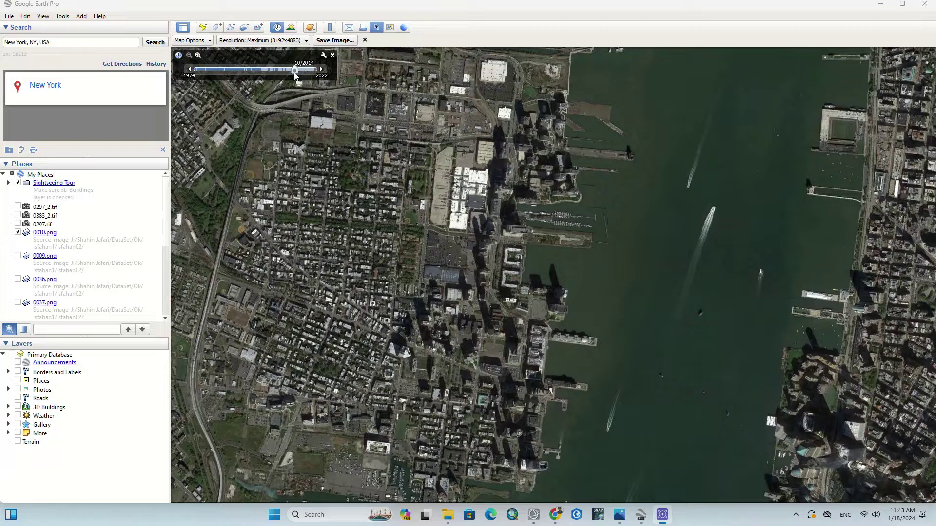
{"action": "left_click", "coordinate": [321, 70]}
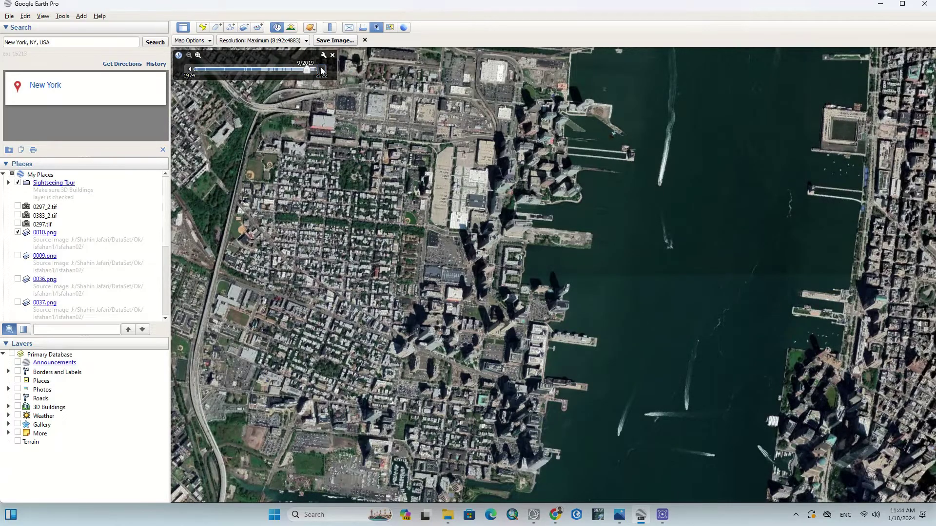
{"action": "left_click", "coordinate": [336, 41]}
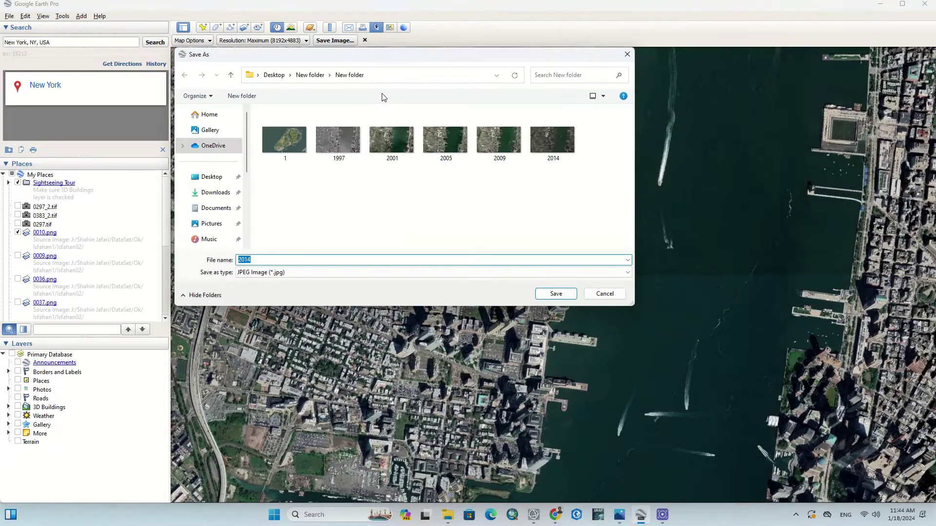
{"action": "type", "text": "2019"}
{"action": "key", "text": "Return"}
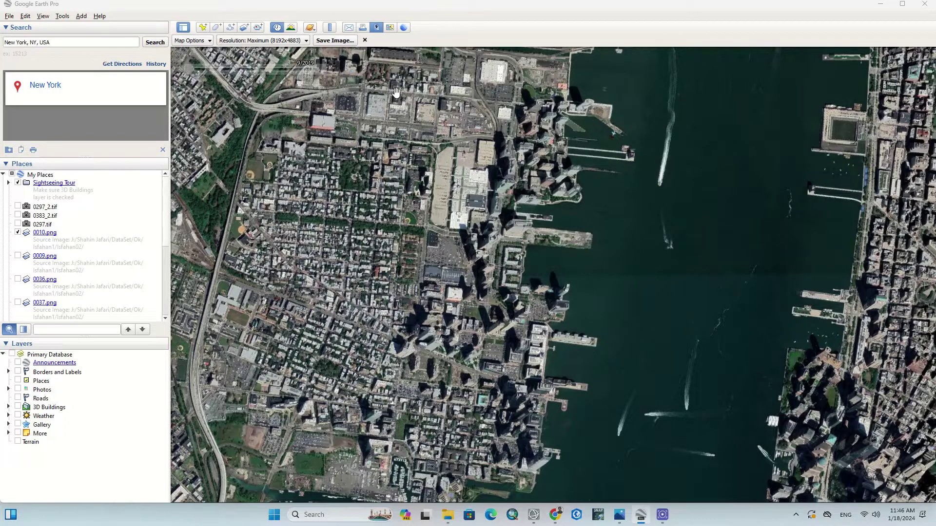
- Open the saved 2001 image from New folder in Photos and examine its waterfront detail up close
{"action": "left_click", "coordinate": [882, 5]}
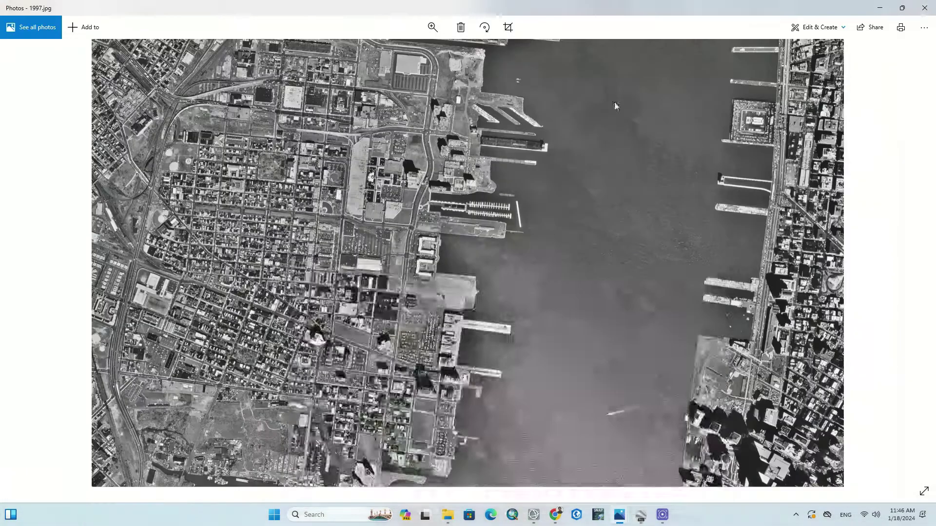
{"action": "left_click", "coordinate": [882, 8]}
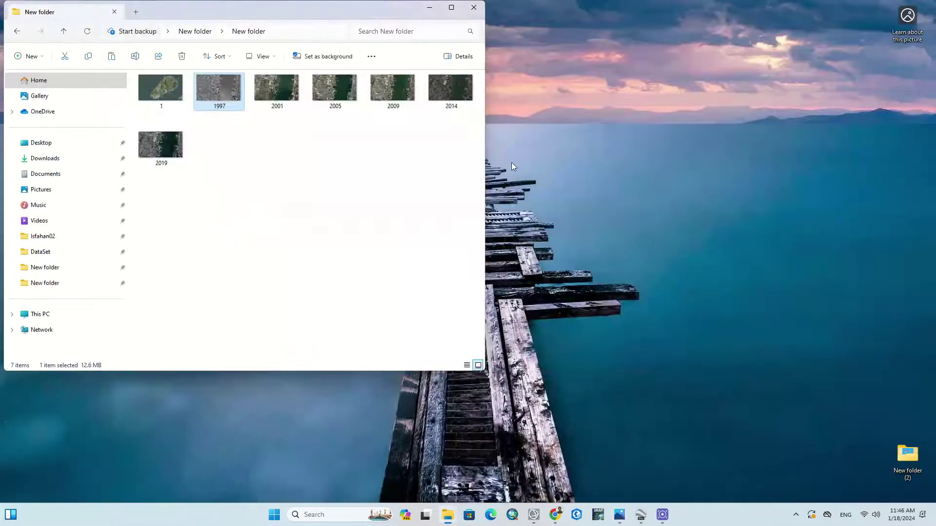
{"action": "left_click", "coordinate": [295, 101]}
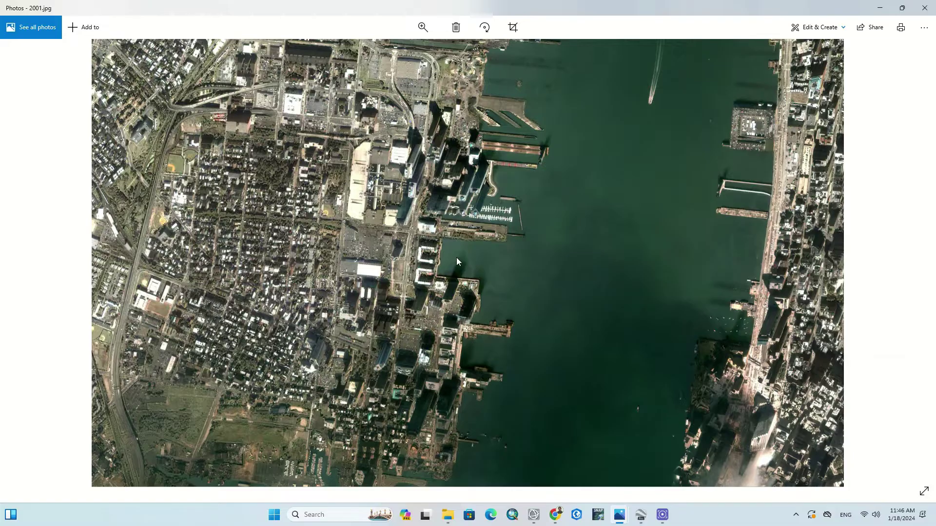
{"action": "scroll", "coordinate": [456, 258], "scroll_direction": "up", "scroll_amount": 1}
{"action": "scroll", "coordinate": [456, 257], "scroll_direction": "up", "scroll_amount": 3}
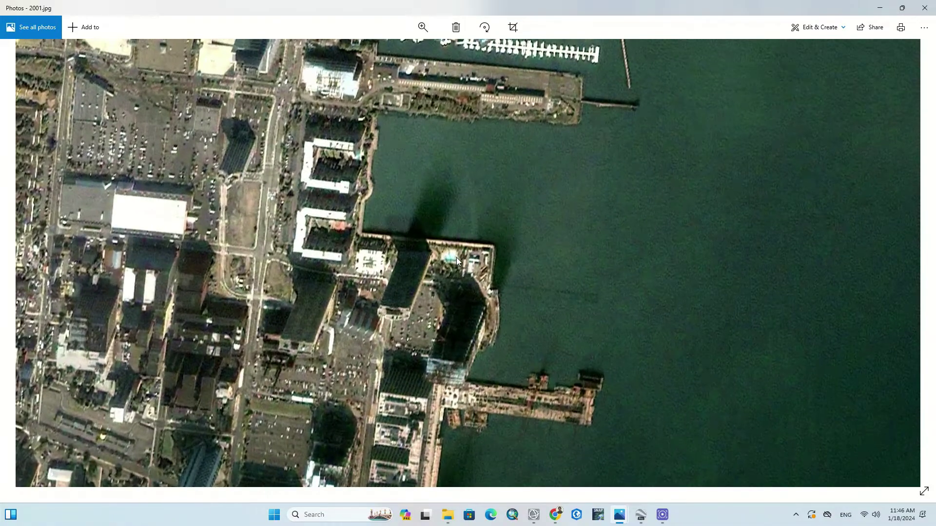
{"action": "scroll", "coordinate": [456, 257], "scroll_direction": "down", "scroll_amount": 5}
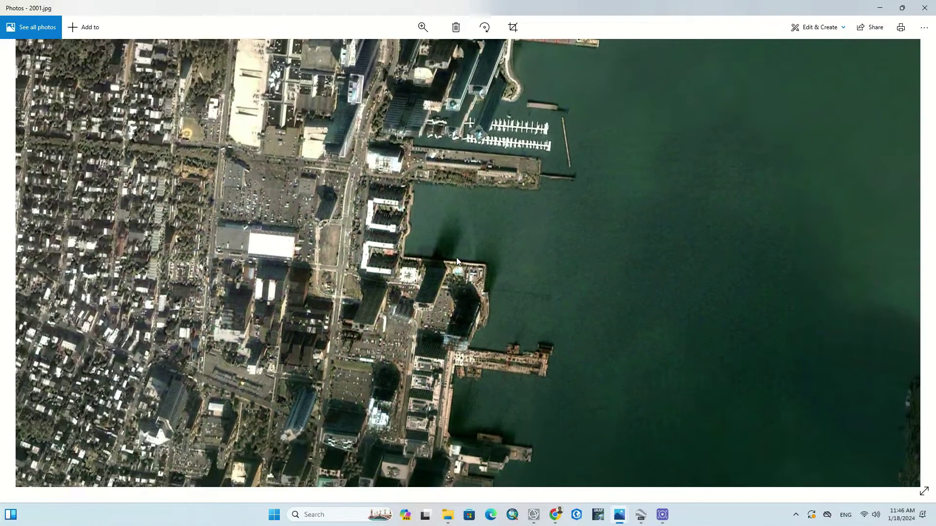
{"action": "scroll", "coordinate": [457, 258], "scroll_direction": "down", "scroll_amount": 2}
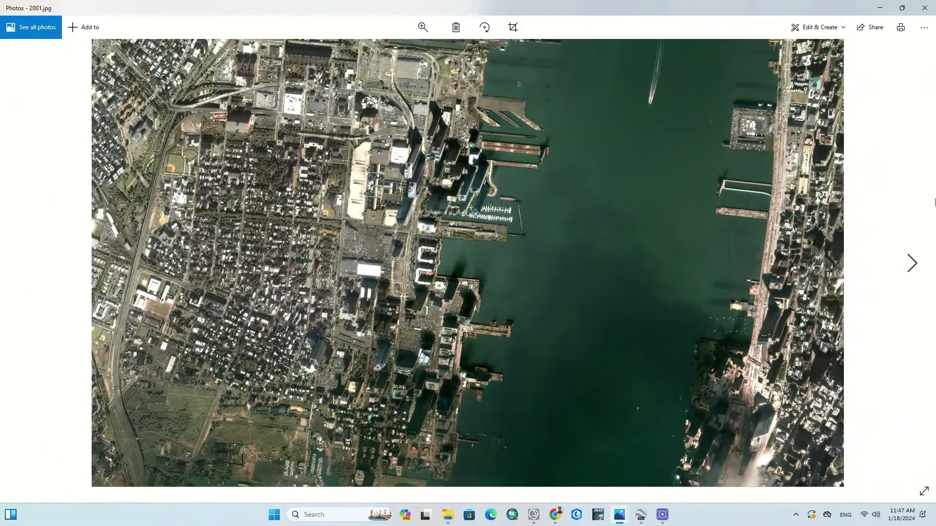
- Browse the saved images from 2005 through 2019 and examine the waterfront detail of the 2019 image up close
{"action": "left_click", "coordinate": [913, 258]}
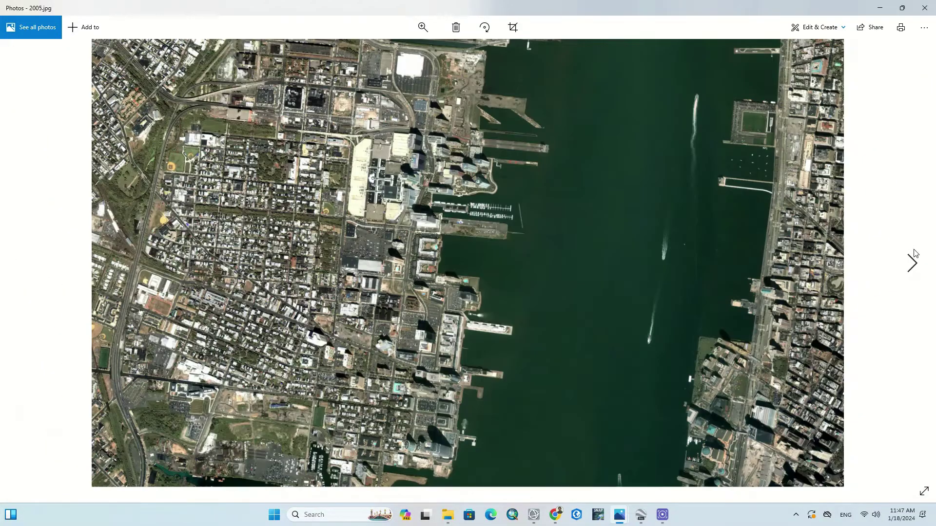
{"action": "left_click", "coordinate": [914, 253]}
{"action": "left_click", "coordinate": [915, 253]}
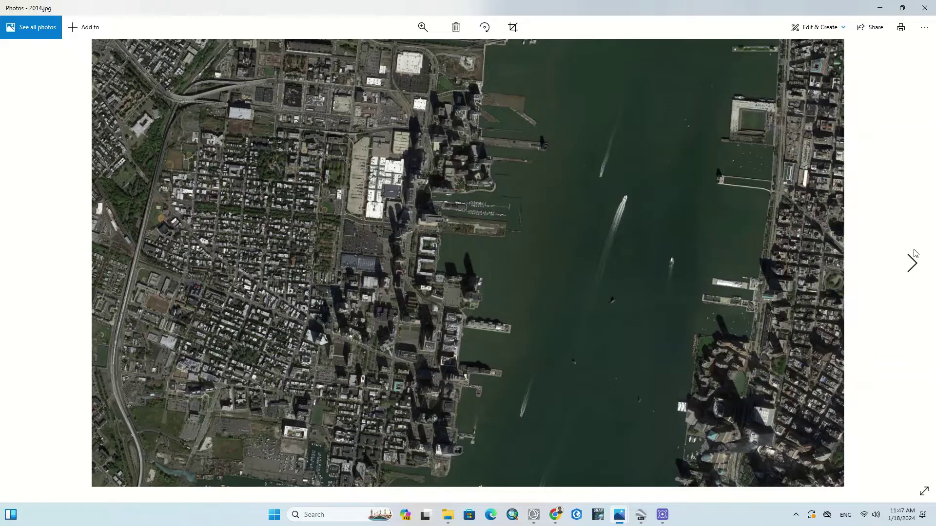
{"action": "left_click", "coordinate": [915, 253]}
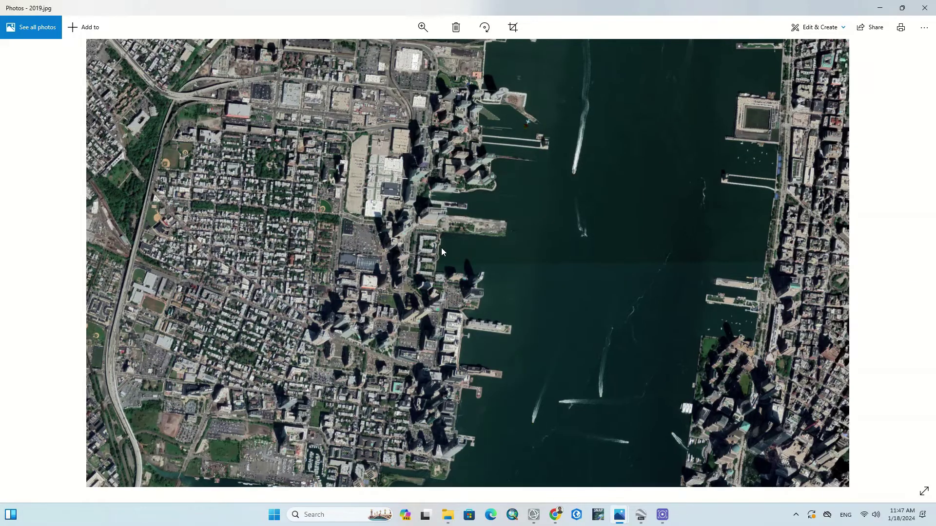
{"action": "scroll", "coordinate": [442, 252], "scroll_direction": "up", "scroll_amount": 2}
{"action": "scroll", "coordinate": [442, 252], "scroll_direction": "up", "scroll_amount": 3}
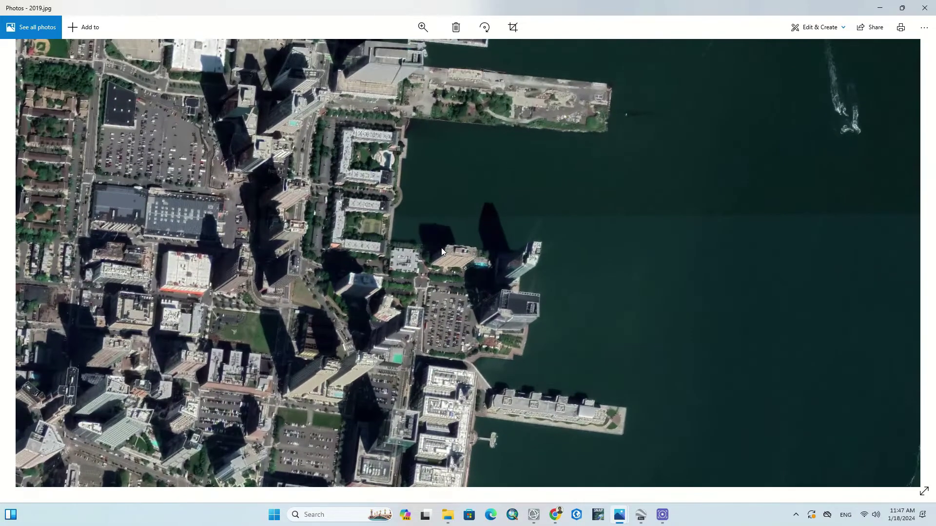
{"action": "scroll", "coordinate": [442, 251], "scroll_direction": "up", "scroll_amount": 2}
{"action": "scroll", "coordinate": [442, 252], "scroll_direction": "down", "scroll_amount": 5}
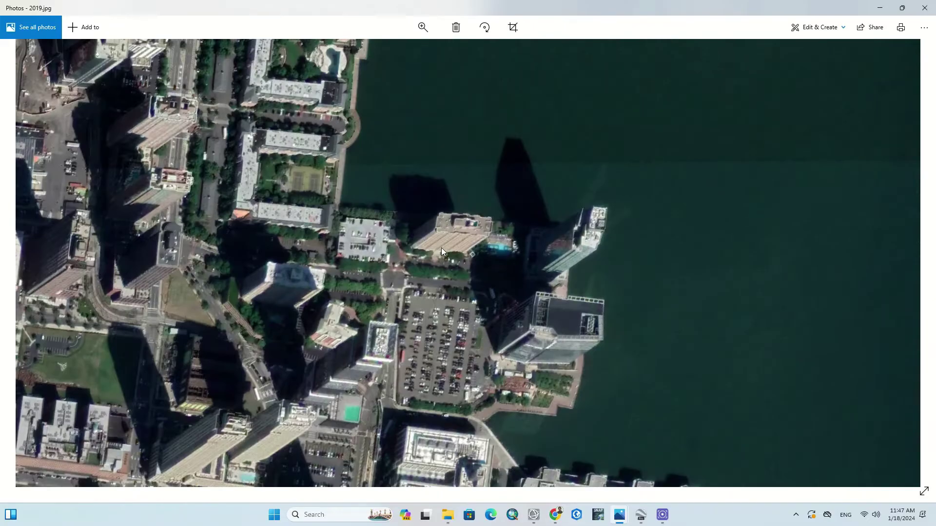
{"action": "scroll", "coordinate": [441, 251], "scroll_direction": "down", "scroll_amount": 2}
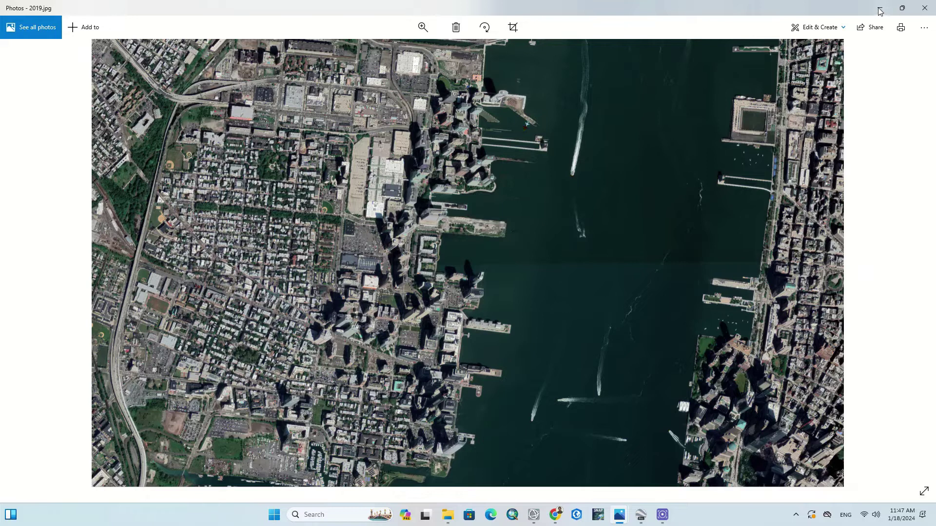
- Switch back to Google Earth Pro, advance the historical imagery to 11/2022 and save the view as a JPEG named 2022 in New folder
{"action": "left_click", "coordinate": [641, 516]}
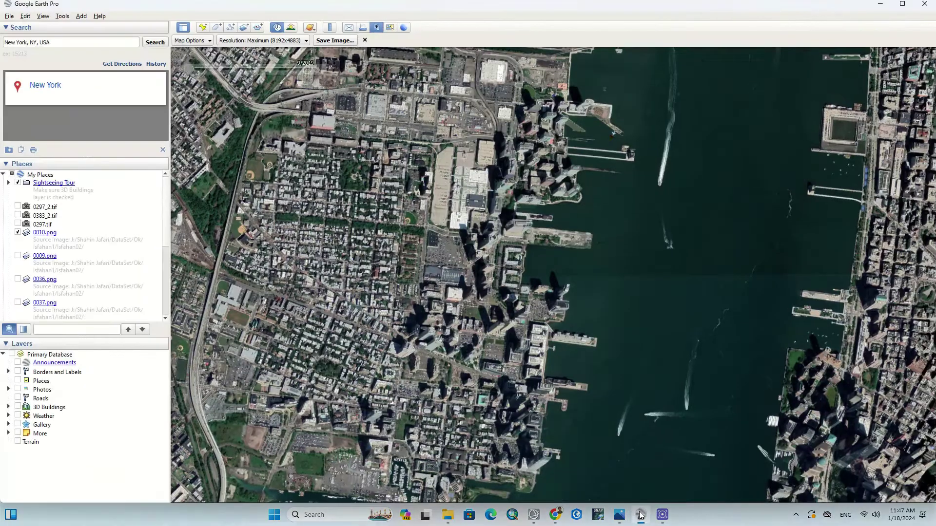
{"action": "left_click", "coordinate": [322, 69]}
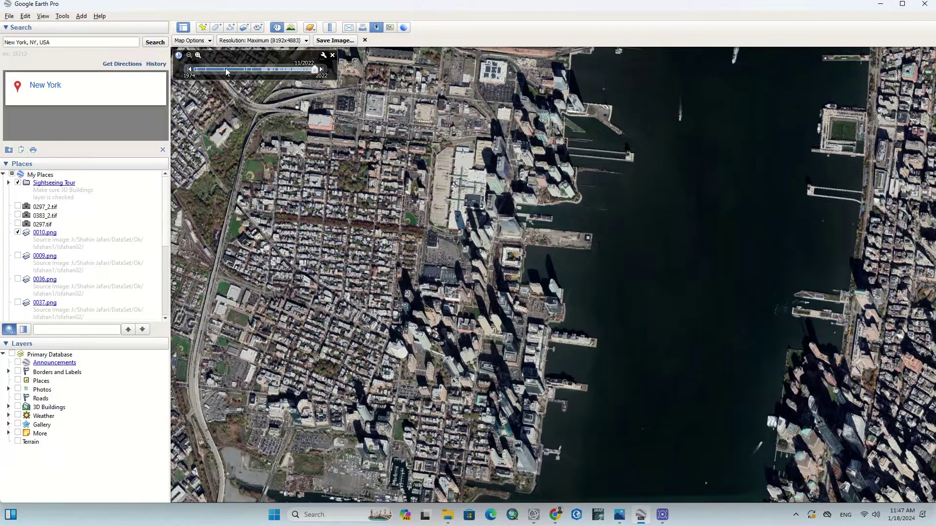
{"action": "left_click", "coordinate": [341, 40]}
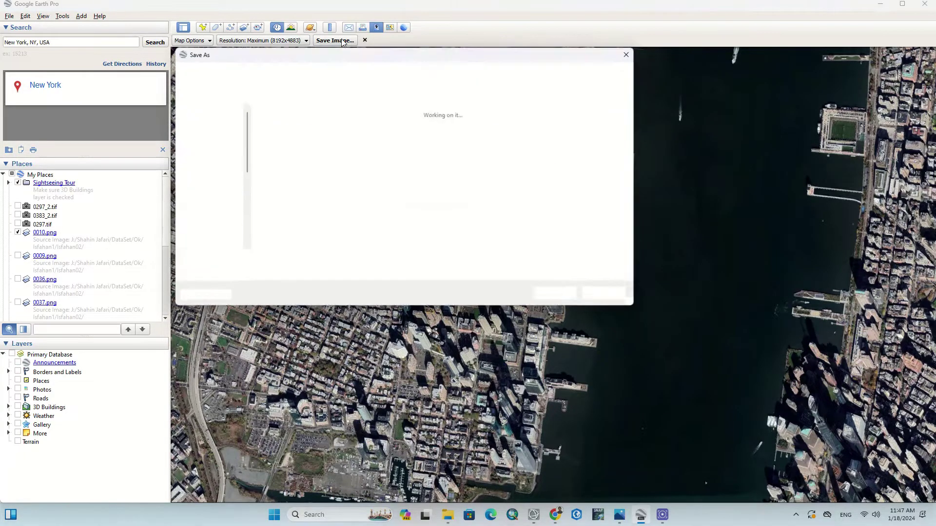
{"action": "type", "text": "2022"}
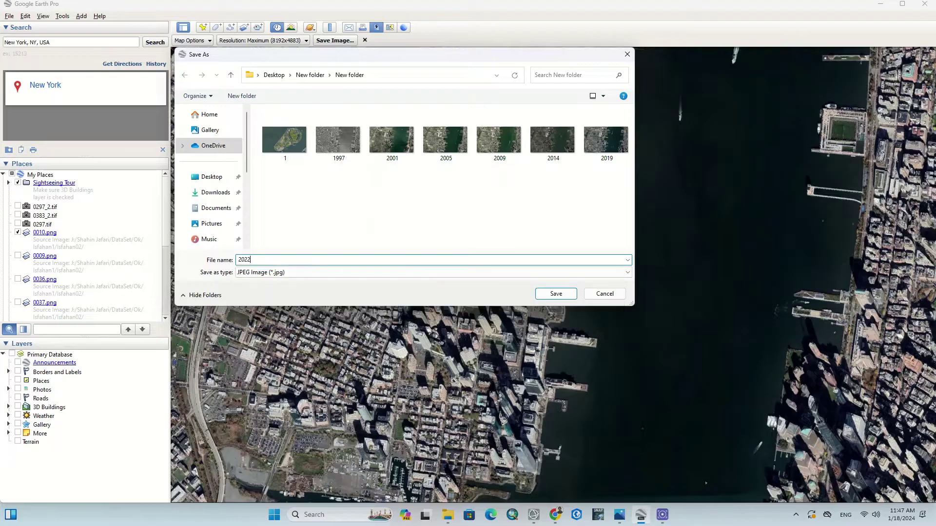
{"action": "key", "text": "Return"}
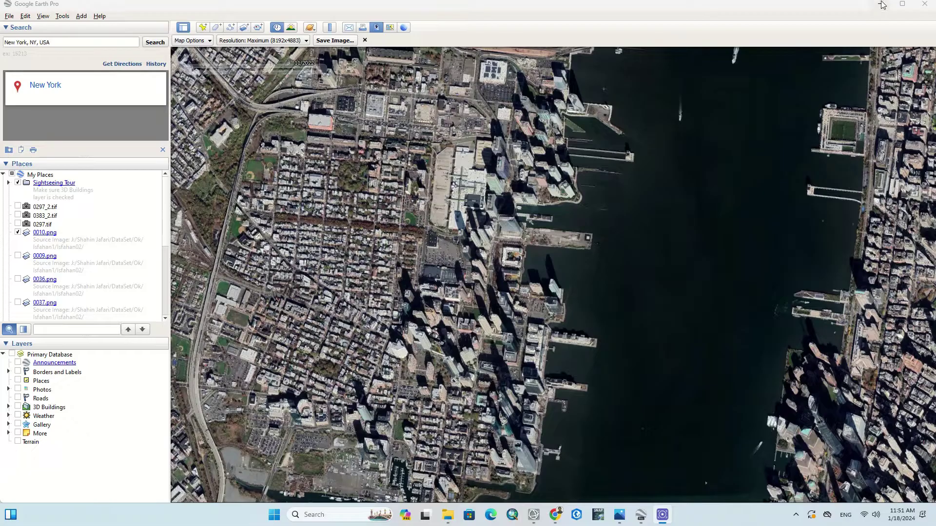
- Switch to File Explorer and open the inner New folder that holds the saved yearly images
{"action": "mouse_move", "coordinate": [447, 515]}
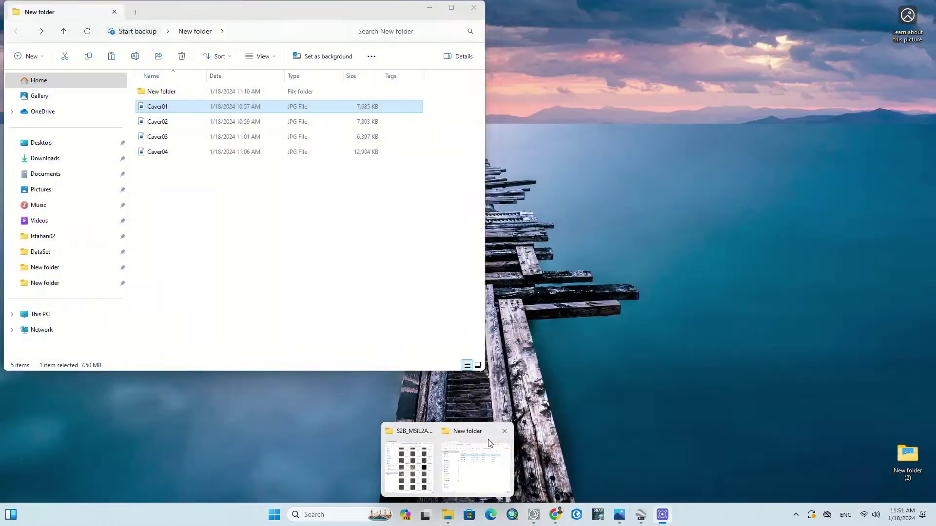
{"action": "left_click", "coordinate": [489, 443]}
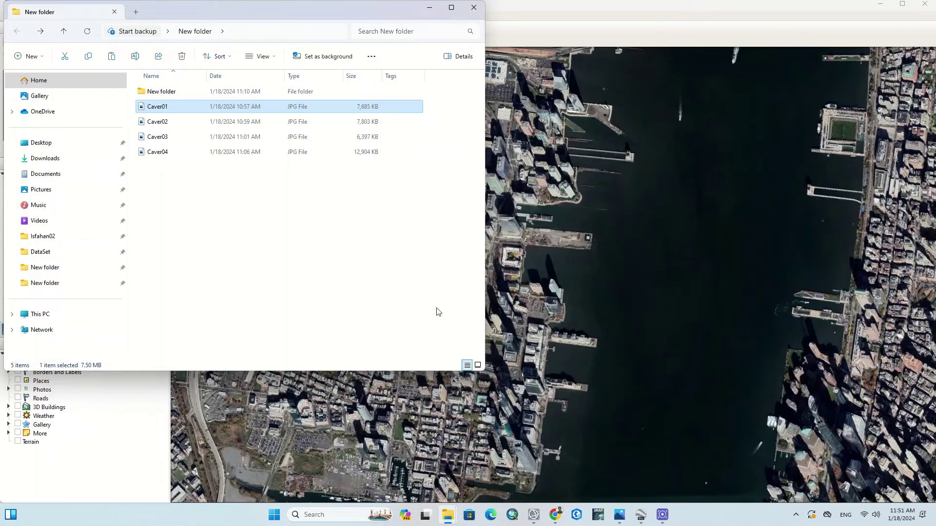
{"action": "double_click", "coordinate": [205, 91]}
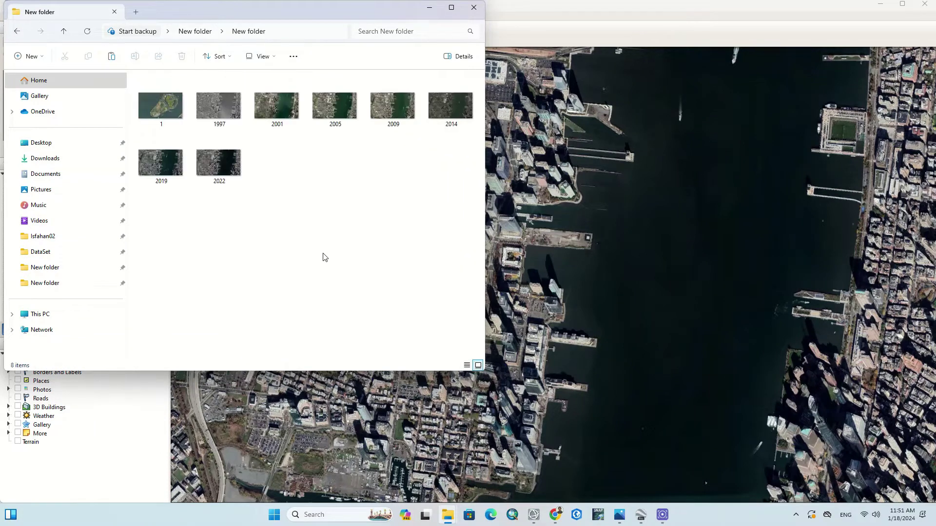
- Switch to ArcMap, dismiss the Getting Started dialog, and copy the path of the image folder from File Explorer
{"action": "left_click", "coordinate": [512, 516]}
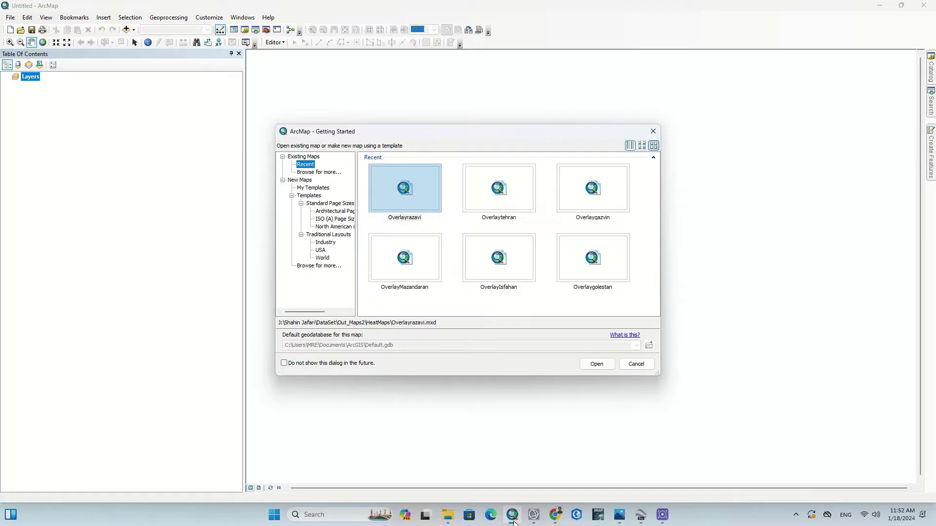
{"action": "left_click", "coordinate": [653, 131]}
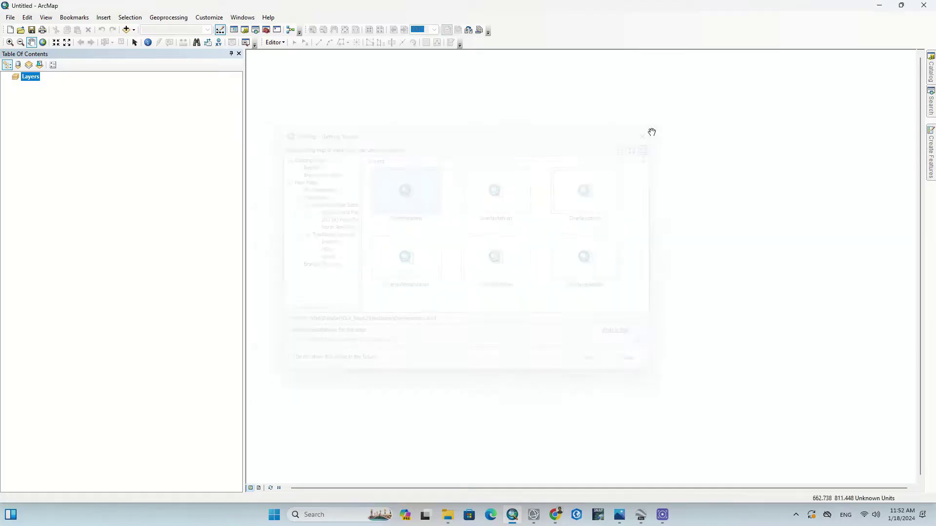
{"action": "mouse_move", "coordinate": [448, 516]}
{"action": "left_click", "coordinate": [464, 475]}
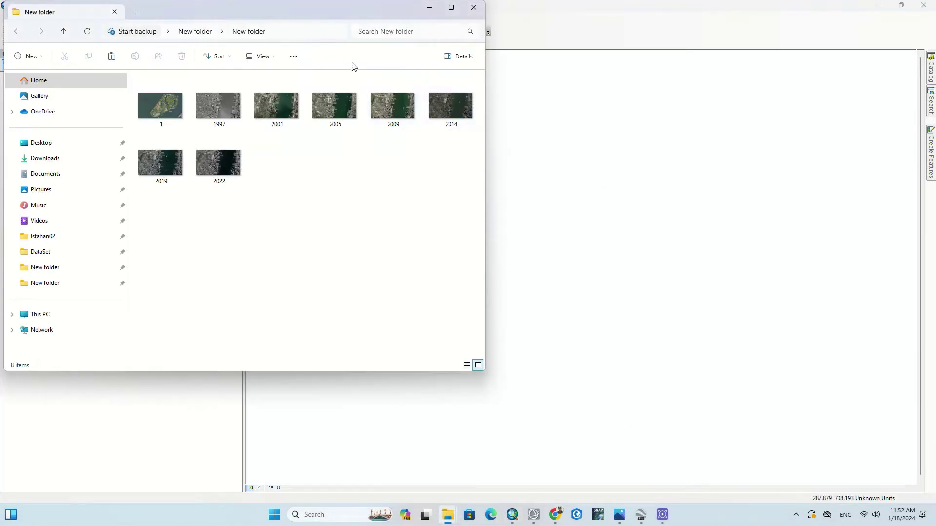
{"action": "left_click", "coordinate": [311, 33]}
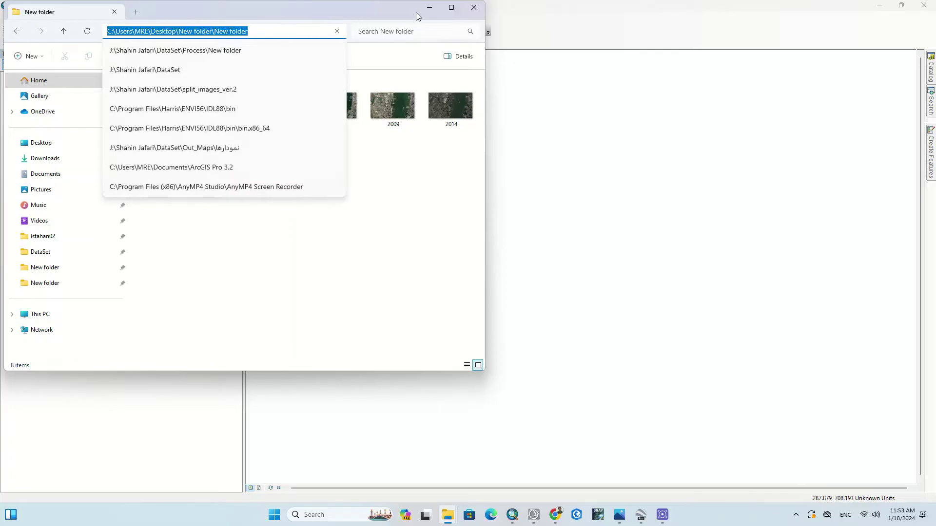
{"action": "left_click", "coordinate": [429, 7]}
- Add the images 1997.jpg through 2022.jpg from the copied folder path to the ArcMap document, leaving out 1.jpg
{"action": "left_click", "coordinate": [128, 30]}
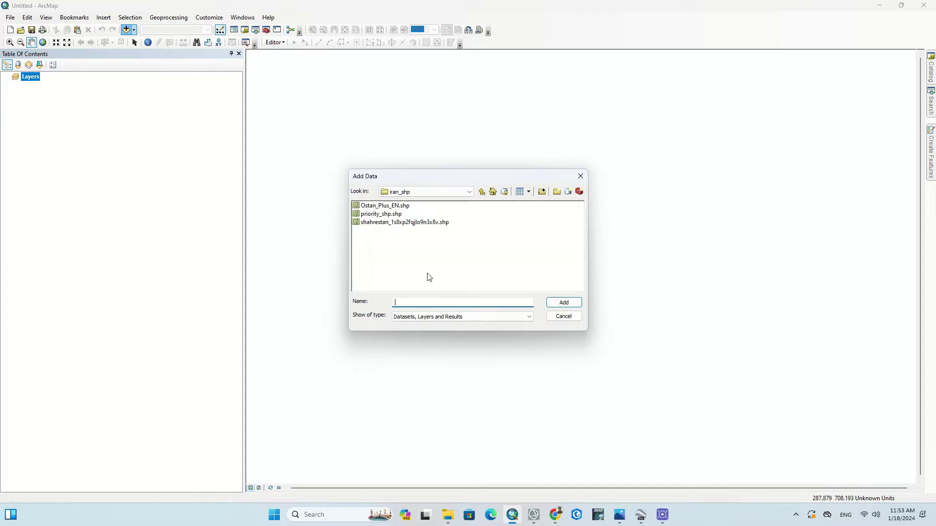
{"action": "key", "text": "ctrl+v"}
{"action": "key", "text": "Return"}
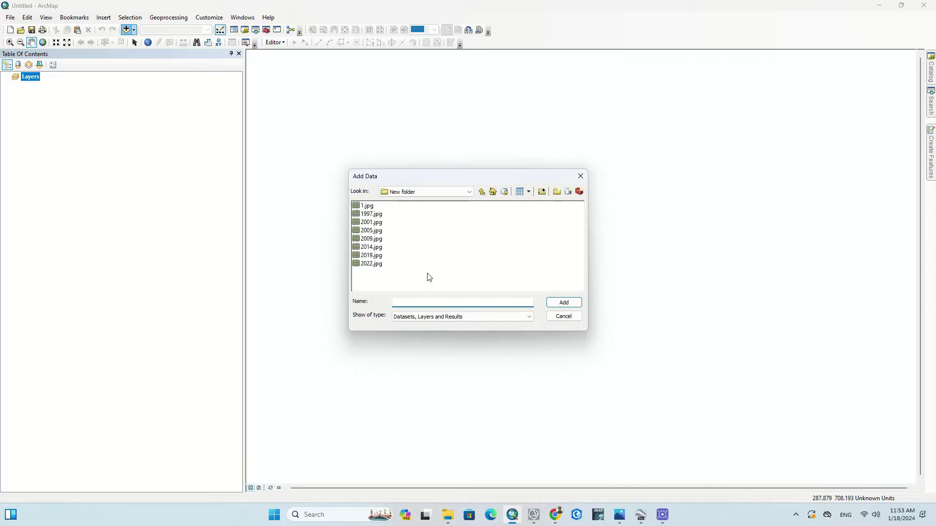
{"action": "left_click_drag", "start_coordinate": [380, 291], "coordinate": [369, 214]}
{"action": "left_click", "coordinate": [564, 303]}
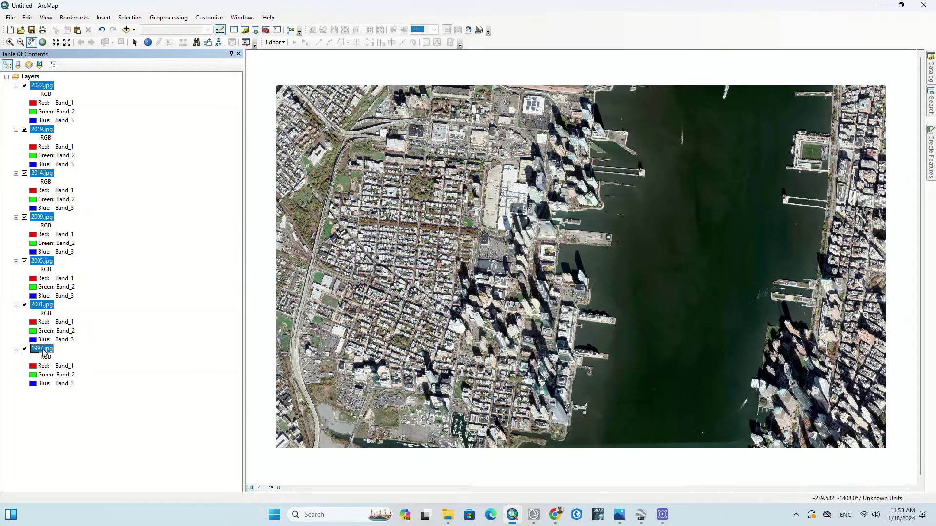
- Deselect the image layers and collapse the band legends of all seven layers from 2022.jpg to 1997.jpg
{"action": "left_click", "coordinate": [96, 392]}
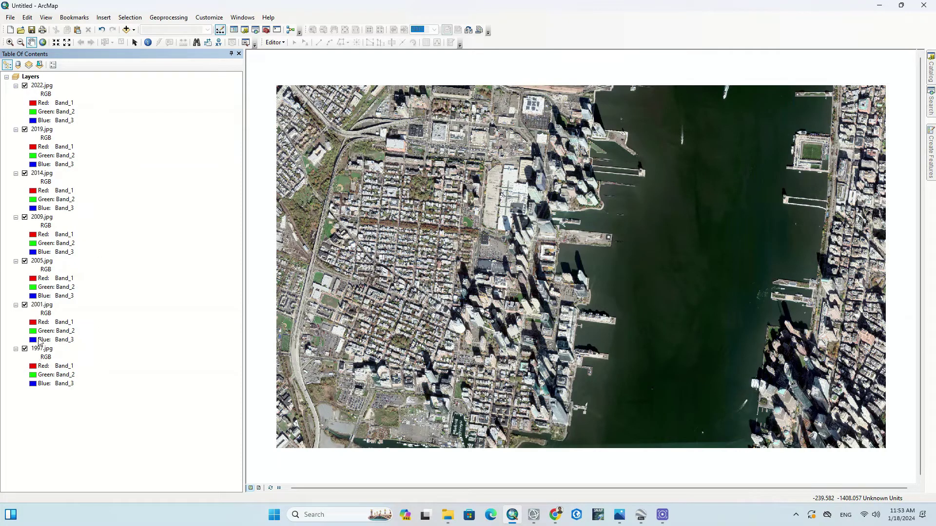
{"action": "left_click", "coordinate": [16, 85]}
{"action": "left_click", "coordinate": [16, 94]}
{"action": "left_click", "coordinate": [15, 103]}
{"action": "left_click", "coordinate": [16, 111]}
{"action": "left_click", "coordinate": [16, 121]}
{"action": "left_click", "coordinate": [15, 129]}
{"action": "left_click", "coordinate": [16, 138]}
- Hide the image layers one by one from 2022.jpg down to 2001.jpg, leaving only 1997.jpg displayed
{"action": "left_click", "coordinate": [24, 86]}
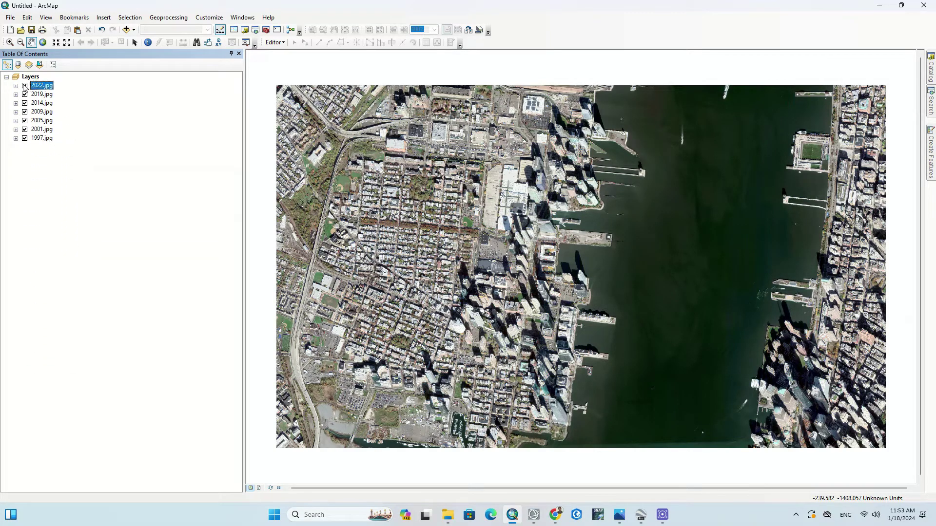
{"action": "left_click", "coordinate": [25, 94]}
{"action": "left_click", "coordinate": [25, 103]}
{"action": "left_click", "coordinate": [24, 112]}
{"action": "left_click", "coordinate": [25, 120]}
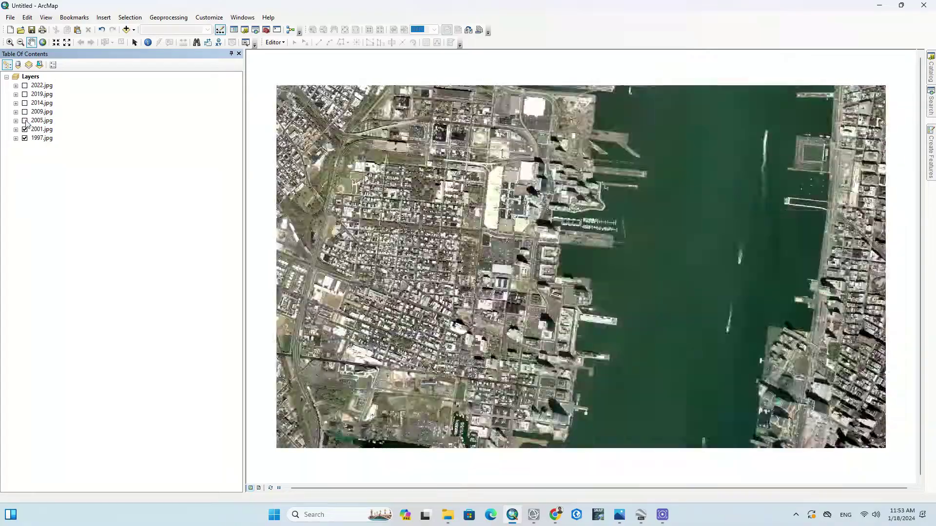
{"action": "left_click", "coordinate": [25, 129]}
{"action": "left_click", "coordinate": [25, 129]}
{"action": "left_click", "coordinate": [25, 129]}
- Compare 2022.jpg with 1997.jpg at full extent by repeatedly showing and hiding the 2022 layer
{"action": "left_click", "coordinate": [25, 85]}
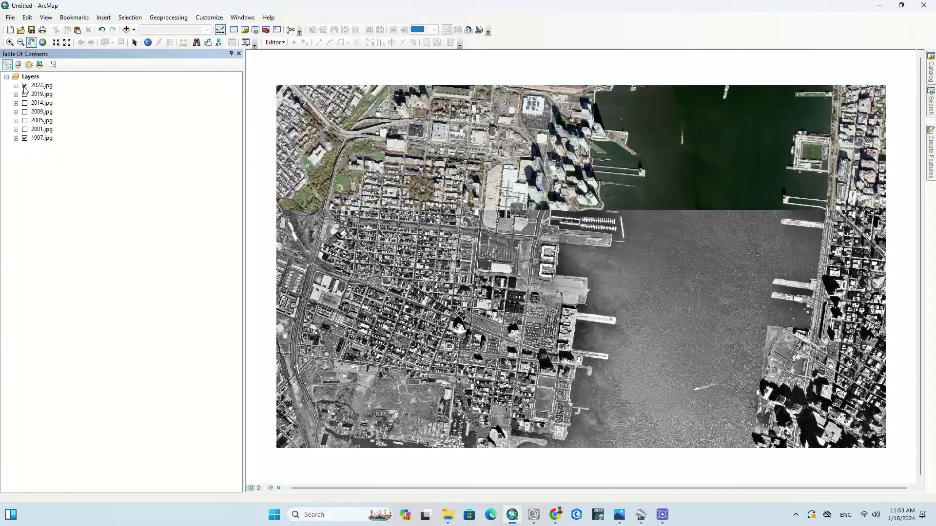
{"action": "left_click", "coordinate": [24, 85]}
{"action": "left_click", "coordinate": [24, 85]}
{"action": "left_click", "coordinate": [25, 86]}
{"action": "left_click", "coordinate": [25, 86]}
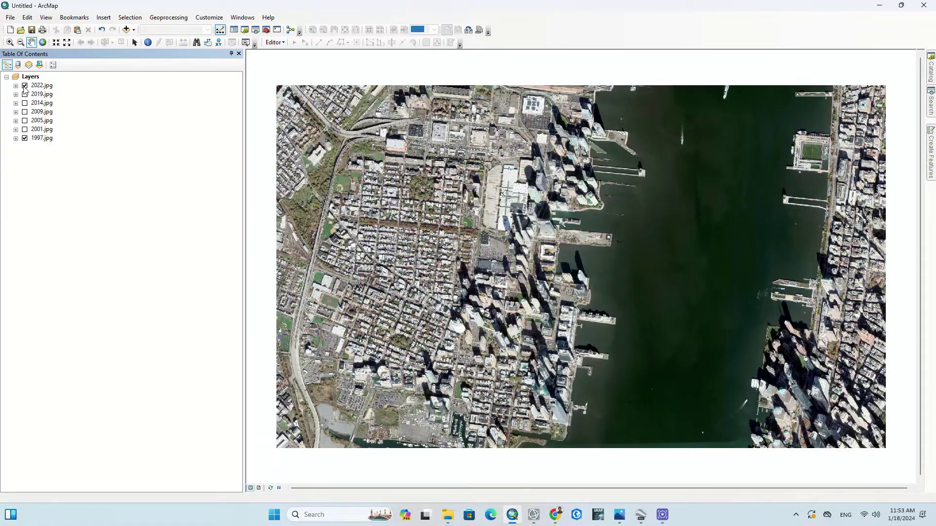
{"action": "left_click", "coordinate": [25, 86]}
{"action": "left_click", "coordinate": [25, 86]}
{"action": "left_click", "coordinate": [25, 86]}
{"action": "left_click", "coordinate": [25, 86]}
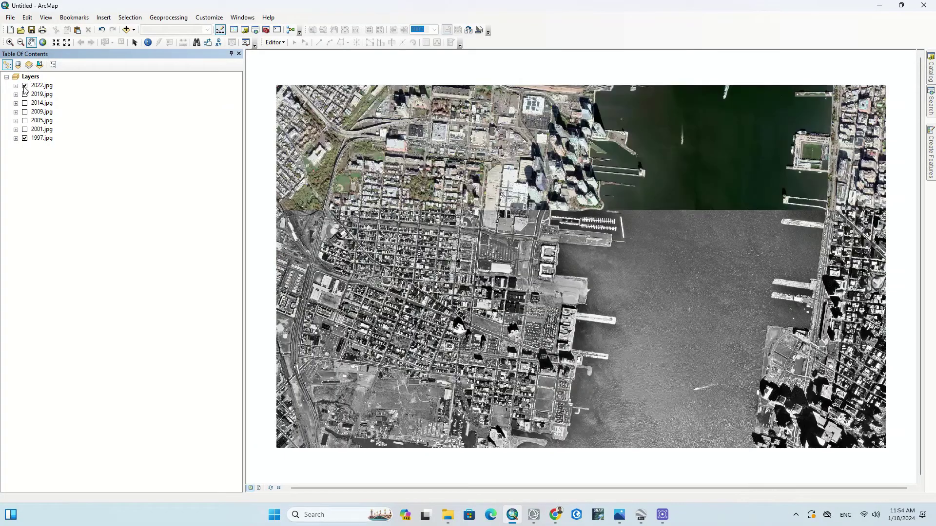
{"action": "left_click", "coordinate": [25, 87]}
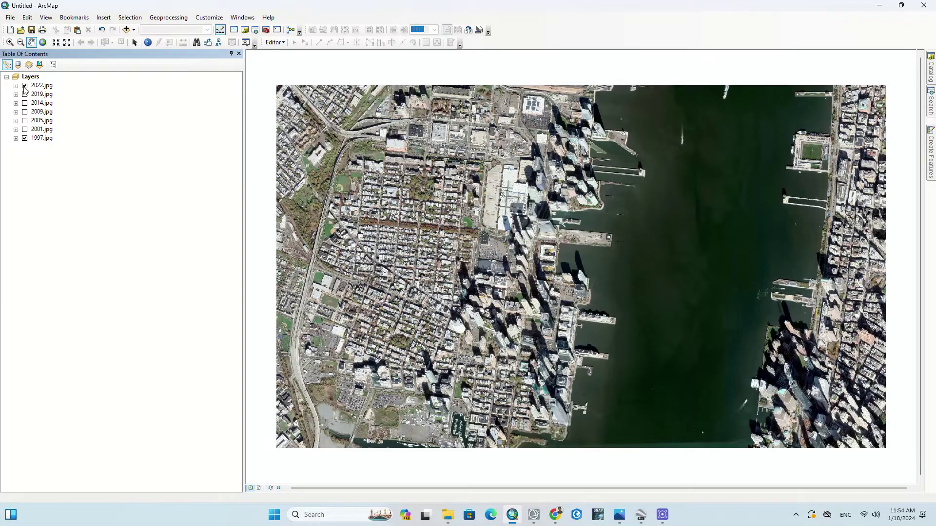
- Show the images over 1997.jpg in chronological order, from 2001.jpg through 2022.jpg, to view the city's development
{"action": "left_click", "coordinate": [24, 129]}
{"action": "left_click", "coordinate": [25, 86]}
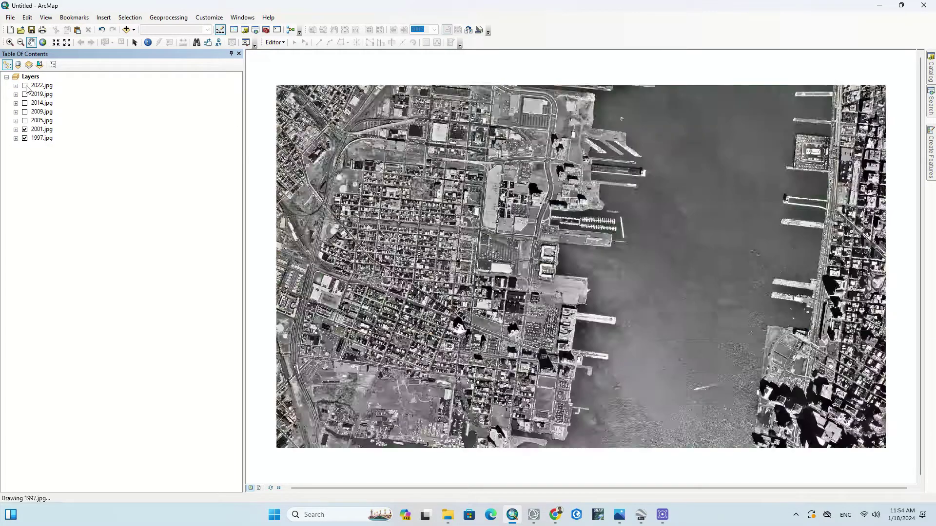
{"action": "left_click", "coordinate": [25, 121]}
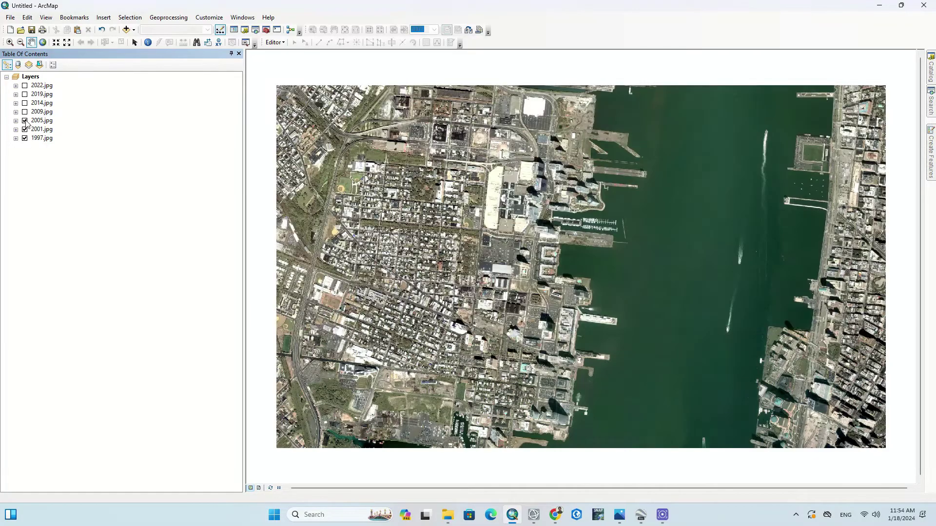
{"action": "left_click", "coordinate": [25, 112]}
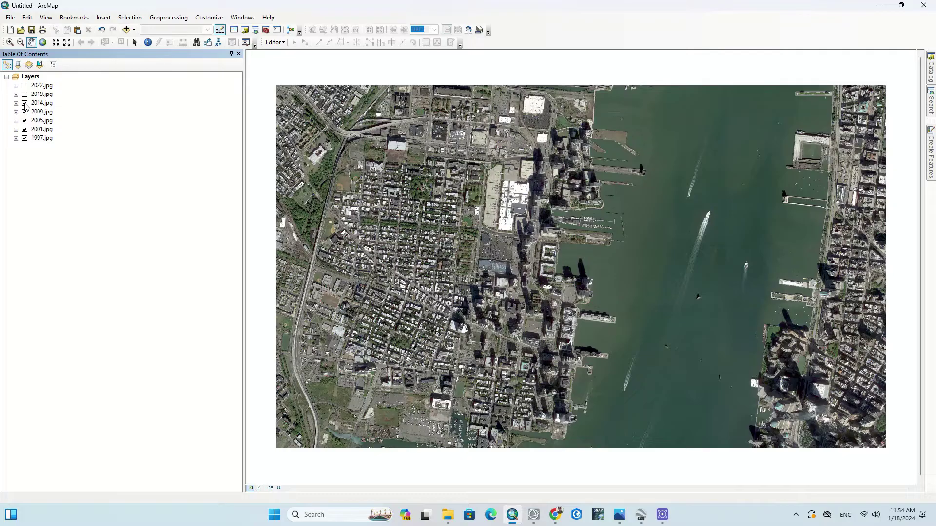
{"action": "left_click", "coordinate": [25, 95]}
{"action": "left_click", "coordinate": [26, 85]}
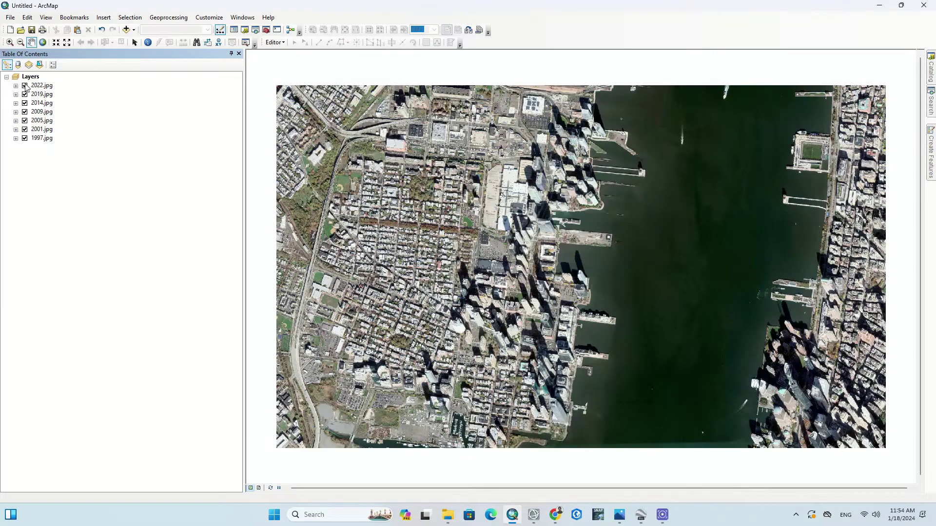
- Hide the intermediate layers from 2001.jpg to 2019.jpg, keeping only 2022.jpg and 1997.jpg displayed
{"action": "left_click", "coordinate": [25, 130]}
{"action": "left_click", "coordinate": [25, 121]}
{"action": "left_click", "coordinate": [25, 112]}
{"action": "left_click", "coordinate": [25, 113]}
{"action": "left_click", "coordinate": [24, 104]}
{"action": "left_click", "coordinate": [24, 95]}
{"action": "left_click", "coordinate": [25, 86]}
{"action": "left_click", "coordinate": [25, 86]}
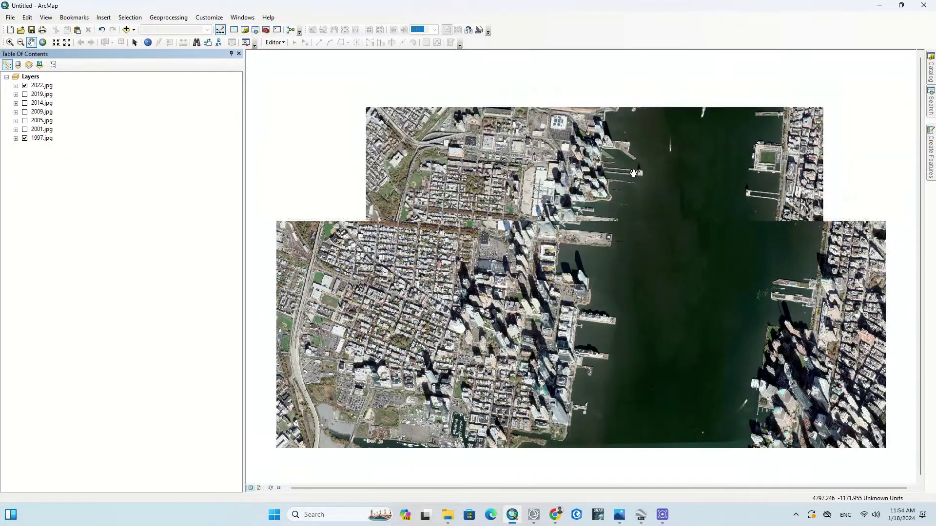
- Examine the waterfront around the northern piers up close, switching the 2022 layer on and off over the 1997 image
{"action": "left_click_drag", "start_coordinate": [551, 188], "coordinate": [573, 184]}
{"action": "scroll", "coordinate": [573, 184], "scroll_direction": "down", "scroll_amount": 5}
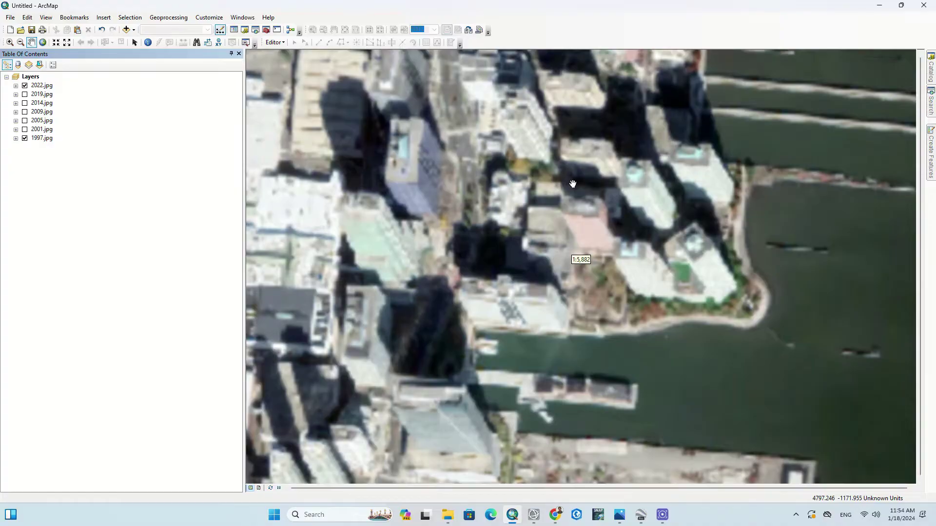
{"action": "scroll", "coordinate": [573, 184], "scroll_direction": "up", "scroll_amount": 5}
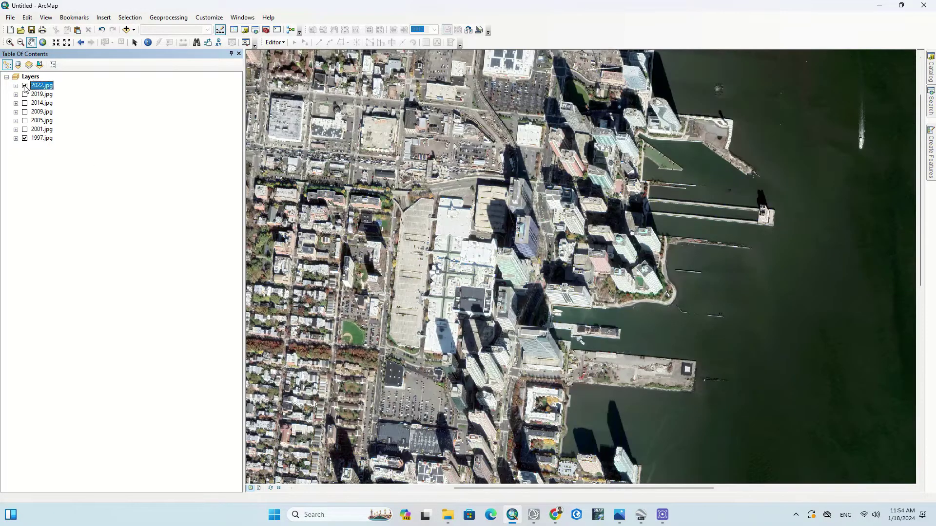
{"action": "left_click", "coordinate": [25, 86]}
{"action": "left_click", "coordinate": [24, 85]}
{"action": "left_click", "coordinate": [25, 86]}
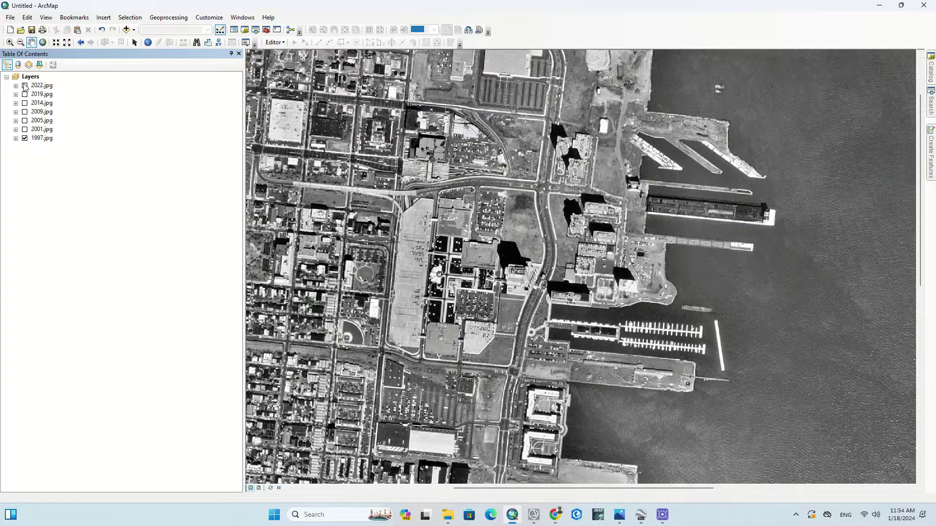
{"action": "left_click", "coordinate": [24, 86]}
{"action": "left_click", "coordinate": [25, 86]}
{"action": "left_click", "coordinate": [25, 86]}
{"action": "left_click", "coordinate": [25, 86]}
{"action": "left_click", "coordinate": [25, 85]}
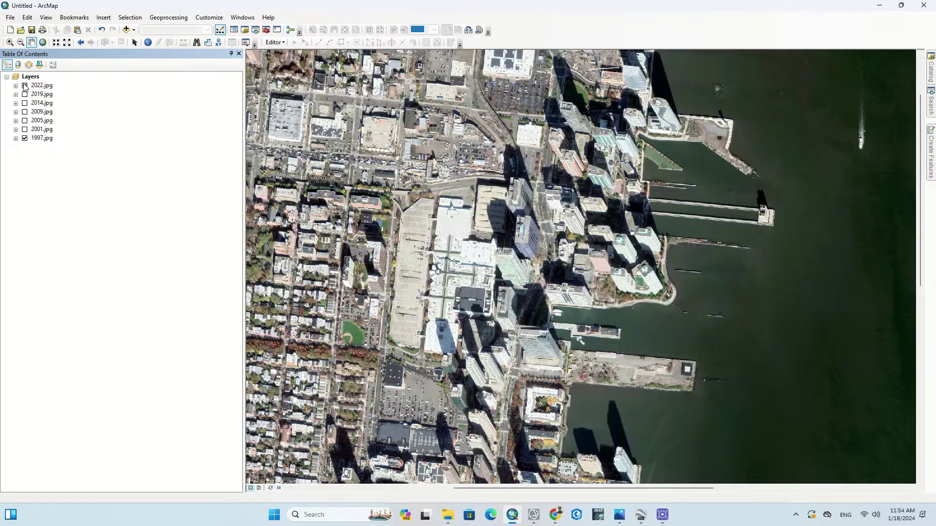
- Inspect the waterfront farther south and compare its 2022 image with the 1997 one by toggling the 2022 layer
{"action": "scroll", "coordinate": [509, 225], "scroll_direction": "down", "scroll_amount": 1}
{"action": "scroll", "coordinate": [509, 225], "scroll_direction": "up", "scroll_amount": 1}
{"action": "left_click_drag", "start_coordinate": [547, 100], "coordinate": [563, 219]}
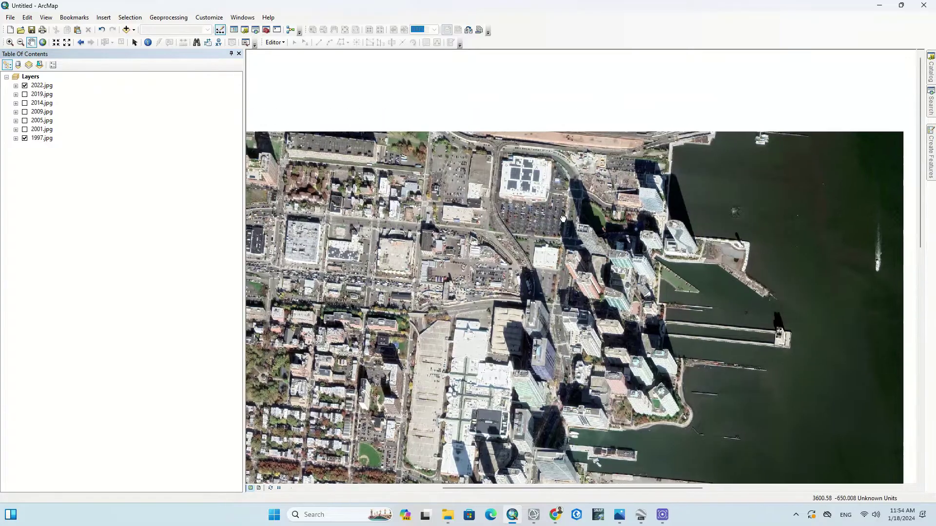
{"action": "left_click_drag", "start_coordinate": [637, 430], "coordinate": [494, 232]}
{"action": "left_click_drag", "start_coordinate": [498, 308], "coordinate": [620, 133]}
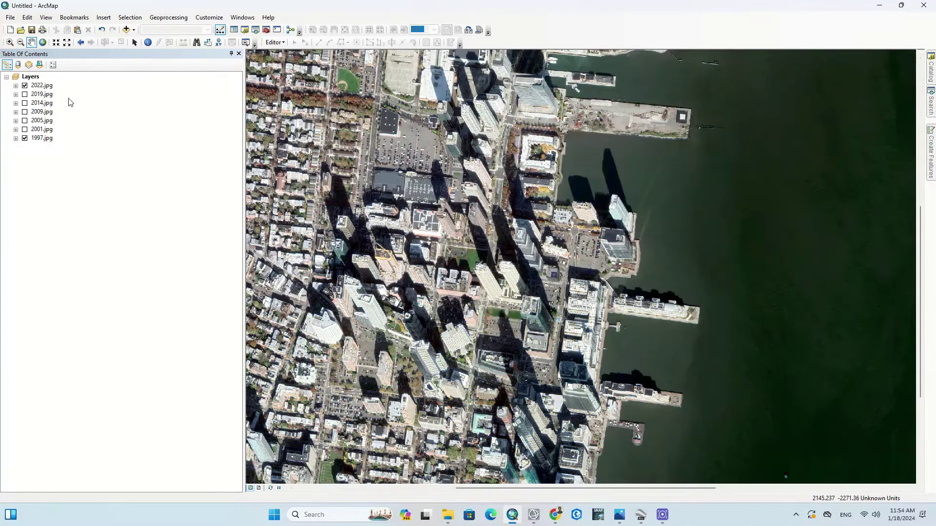
{"action": "left_click", "coordinate": [24, 85]}
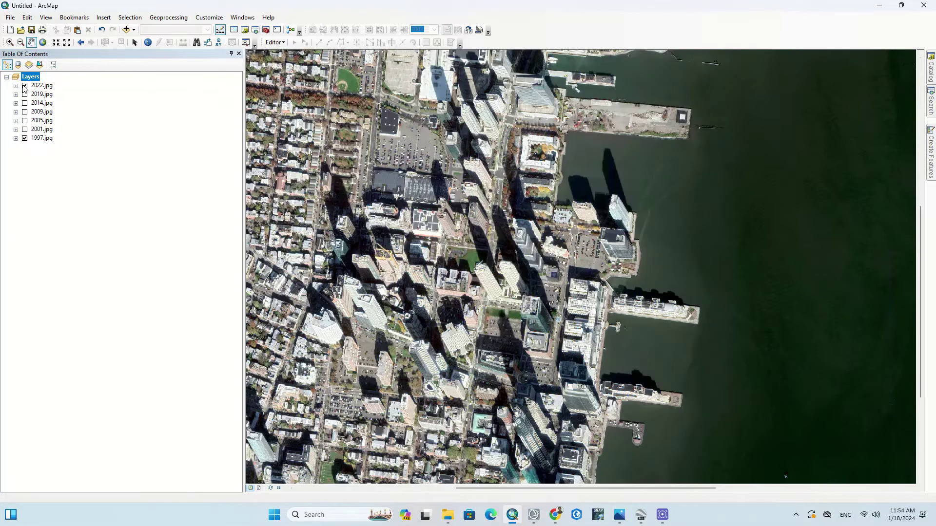
{"action": "left_click", "coordinate": [25, 86]}
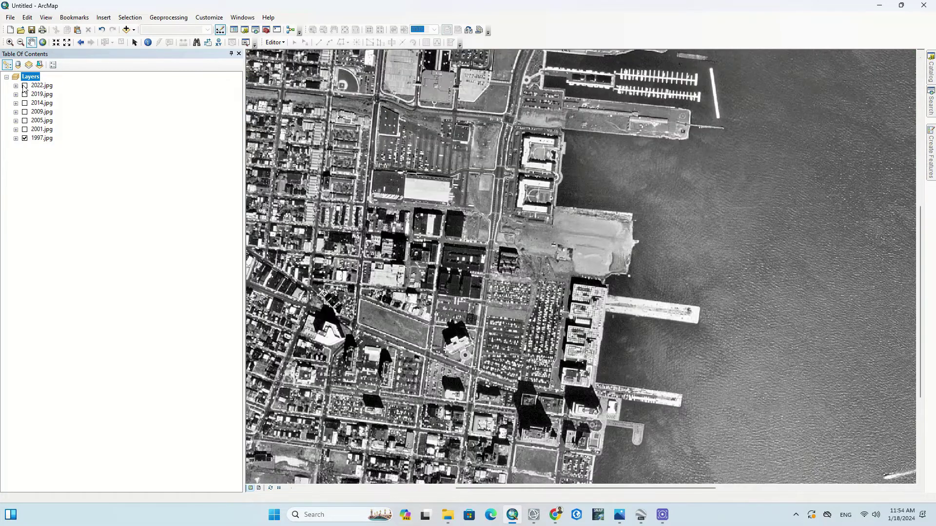